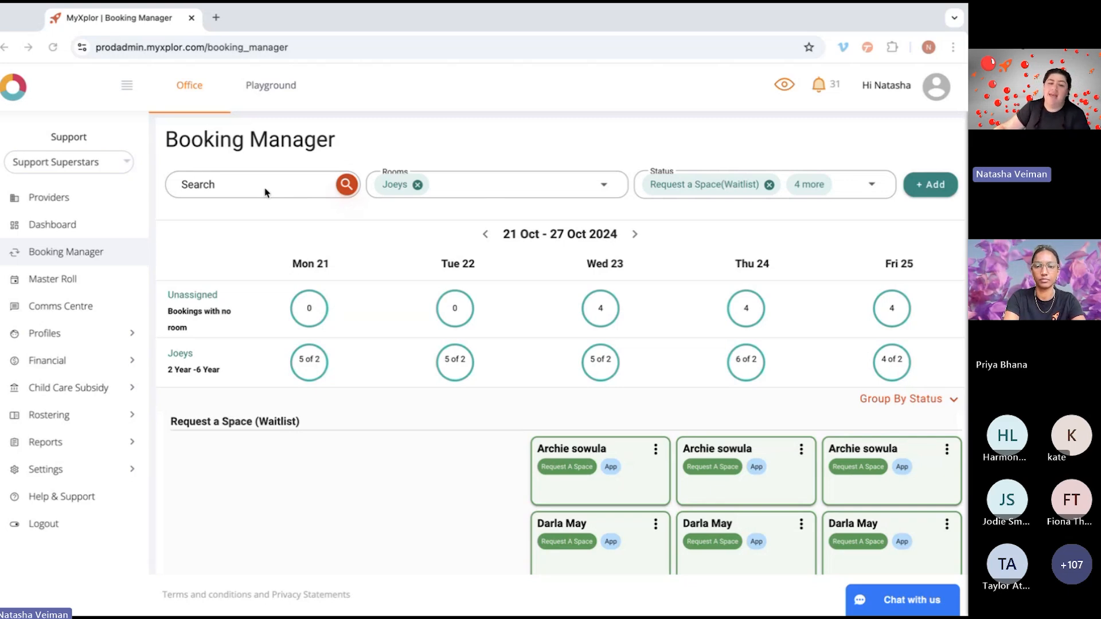
# Step: Review the options offered by the room and status filters without changing the selection
pyautogui.click(604, 186)
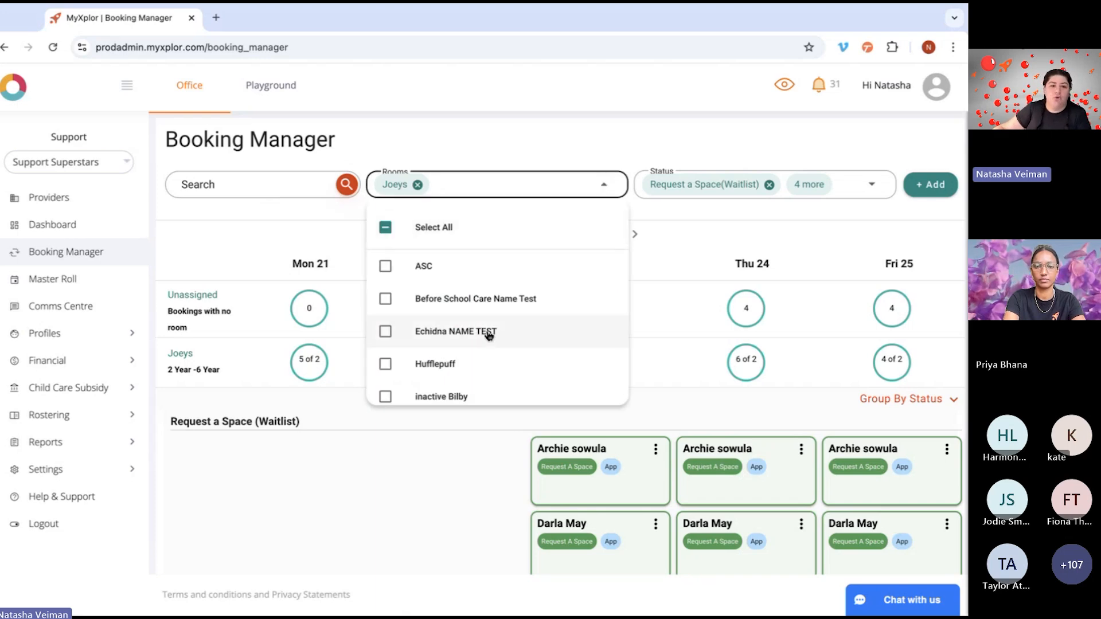
pyautogui.scroll(-3, 488, 331)
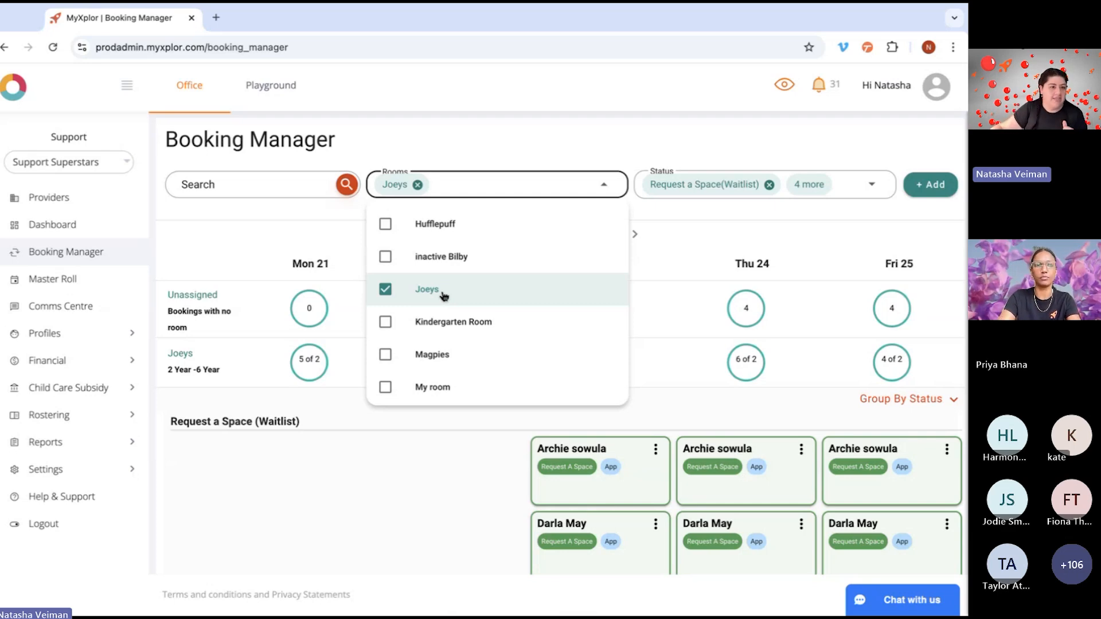
pyautogui.click(688, 223)
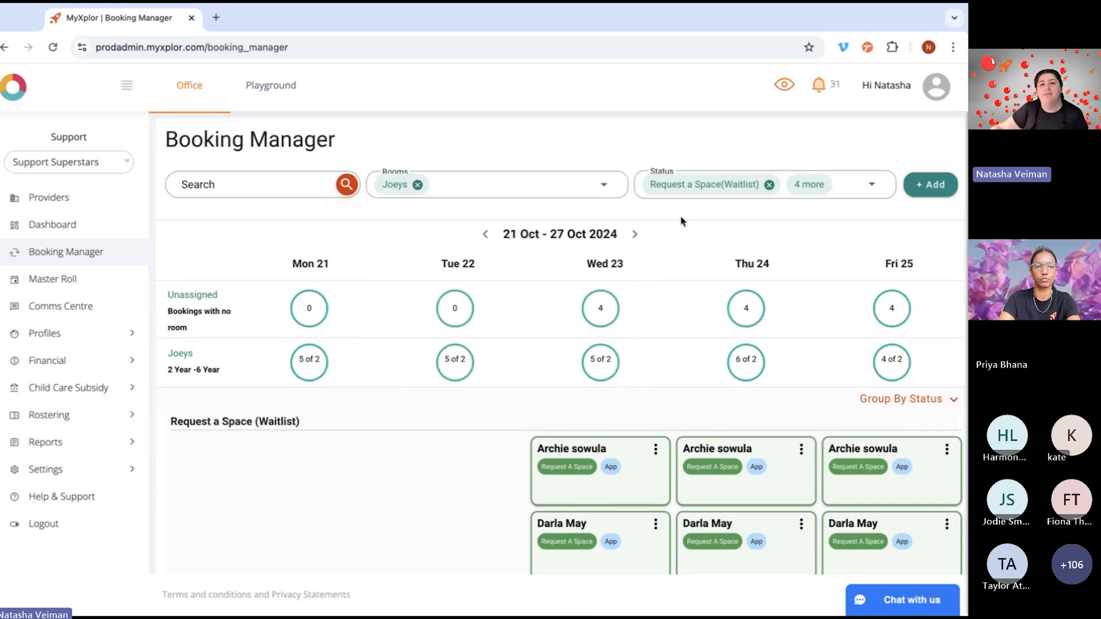
pyautogui.click(872, 184)
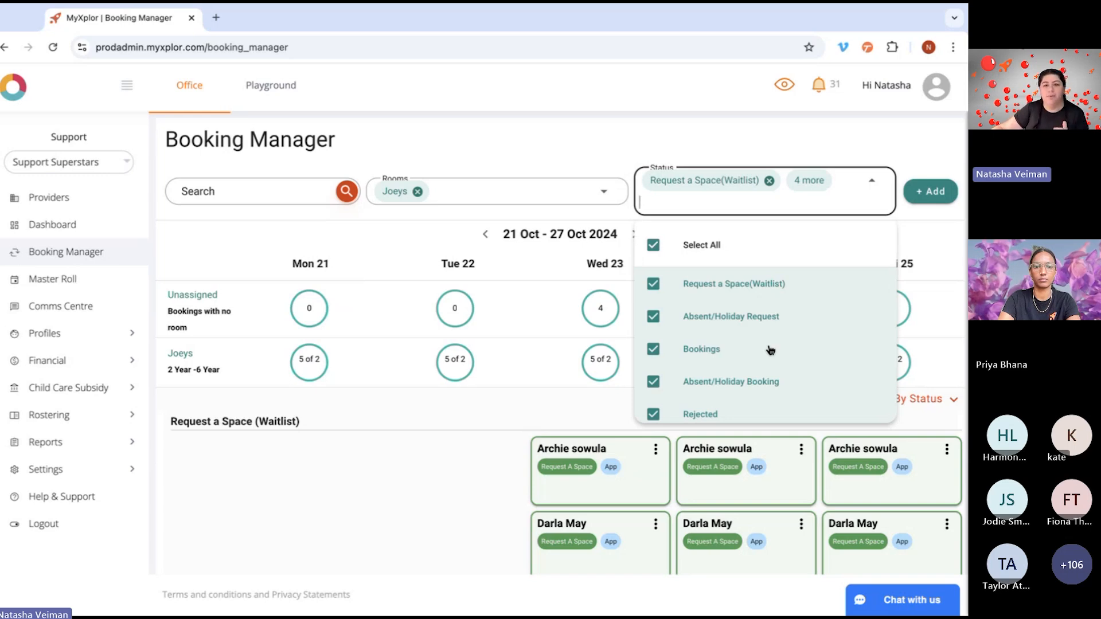
pyautogui.scroll(-1, 771, 350)
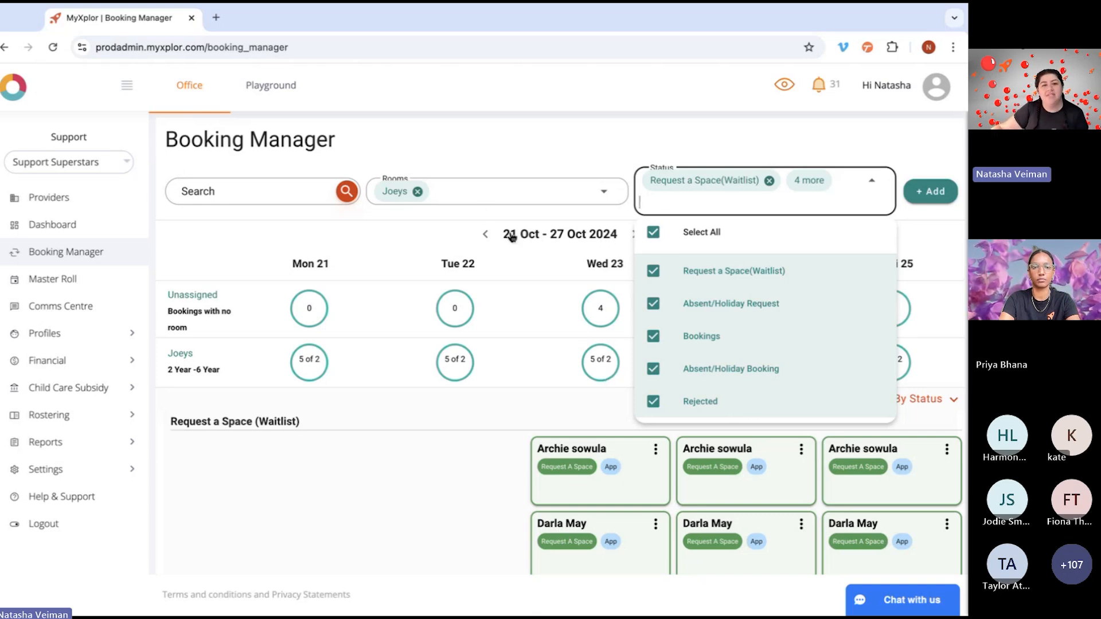
pyautogui.click(431, 219)
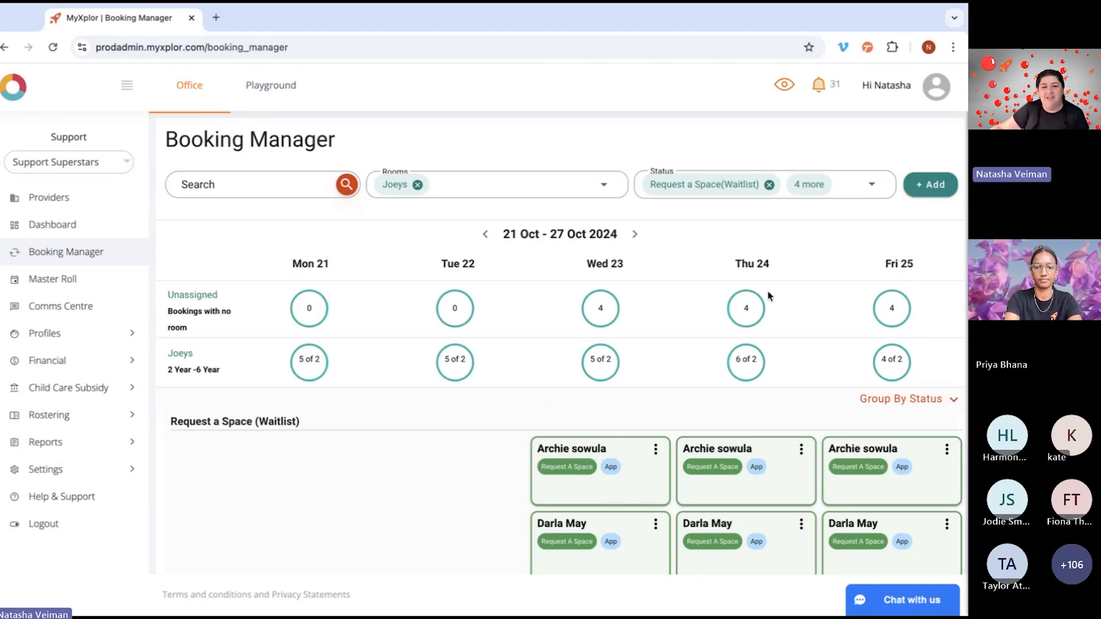
# Step: Browse the upcoming months in the week calendar and close it without picking another week
pyautogui.click(562, 240)
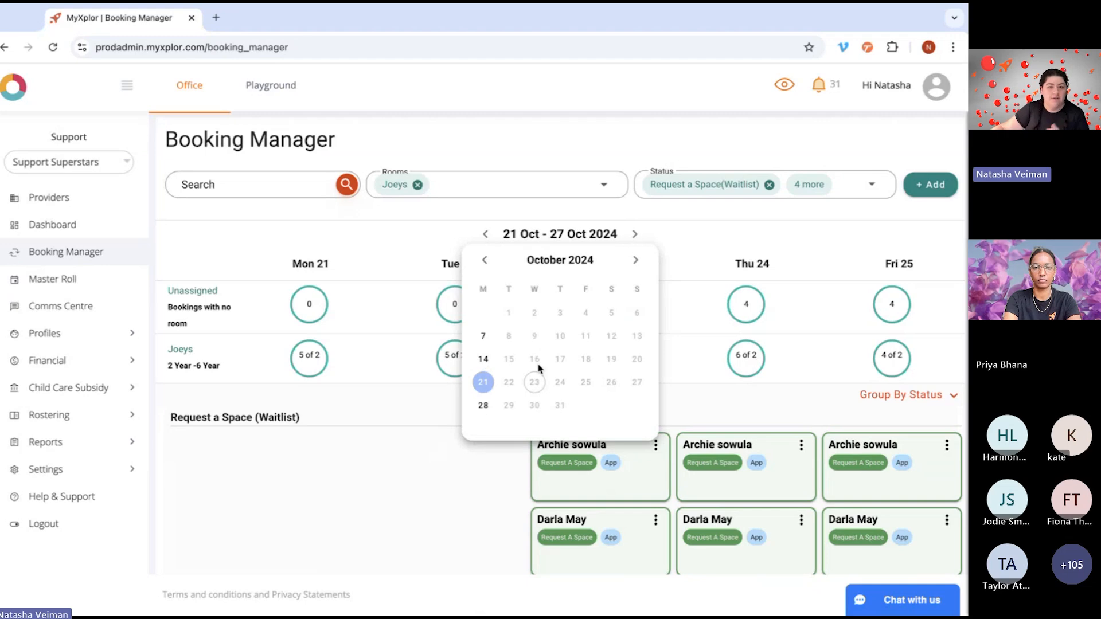
pyautogui.scroll(-5, 540, 369)
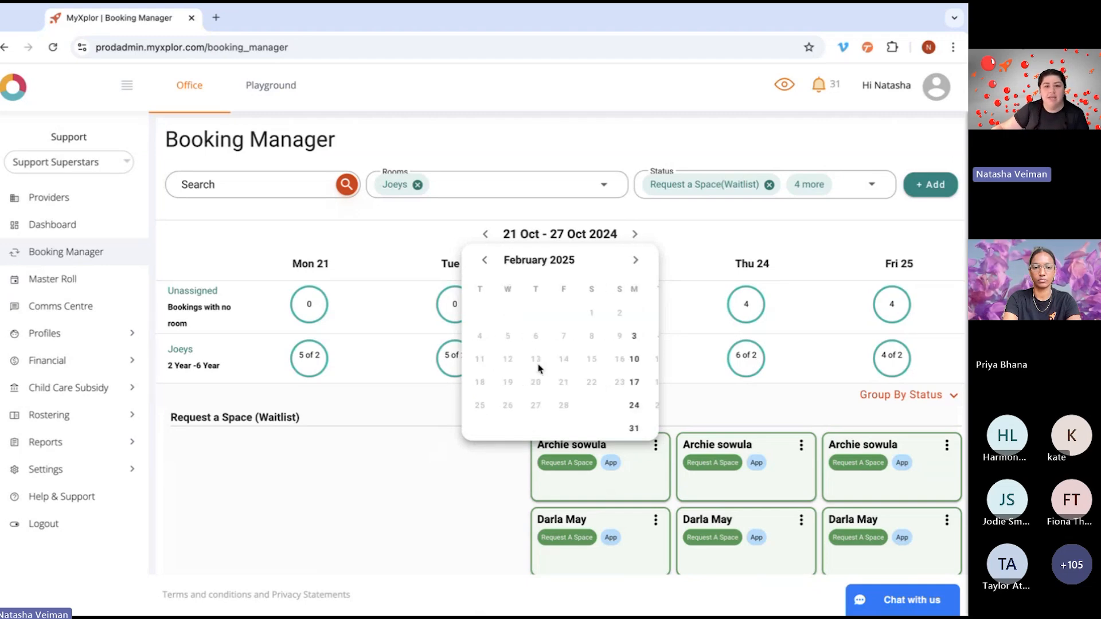
pyautogui.scroll(-5, 540, 368)
pyautogui.click(694, 241)
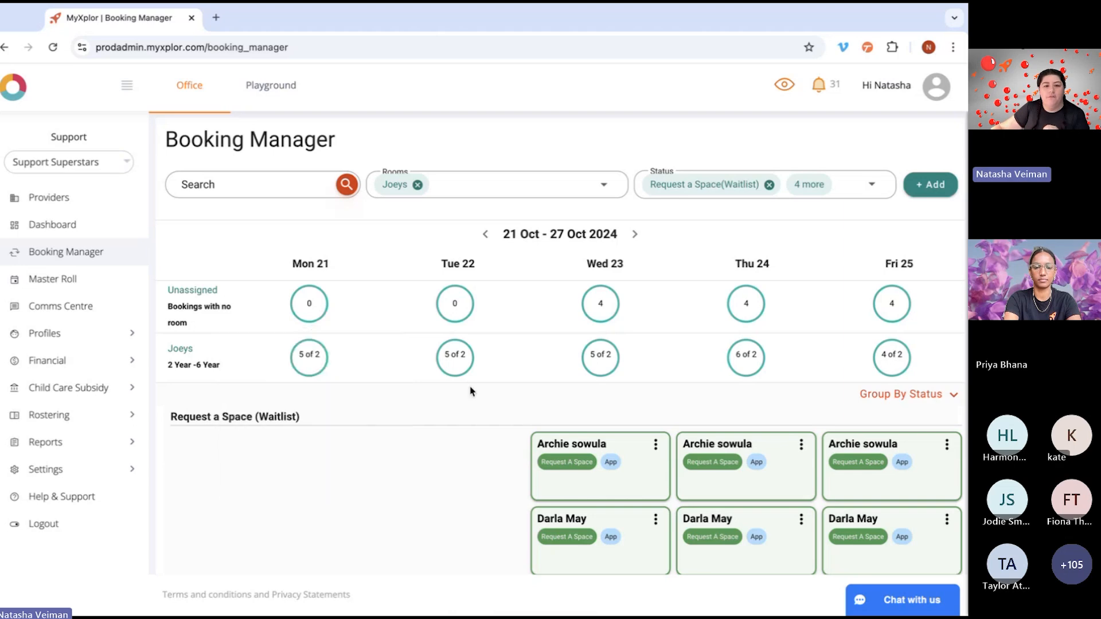
# Step: Examine the daily occupancy of the Joeys room and the waitlist requests for the week of 21 October
pyautogui.moveTo(456, 354)
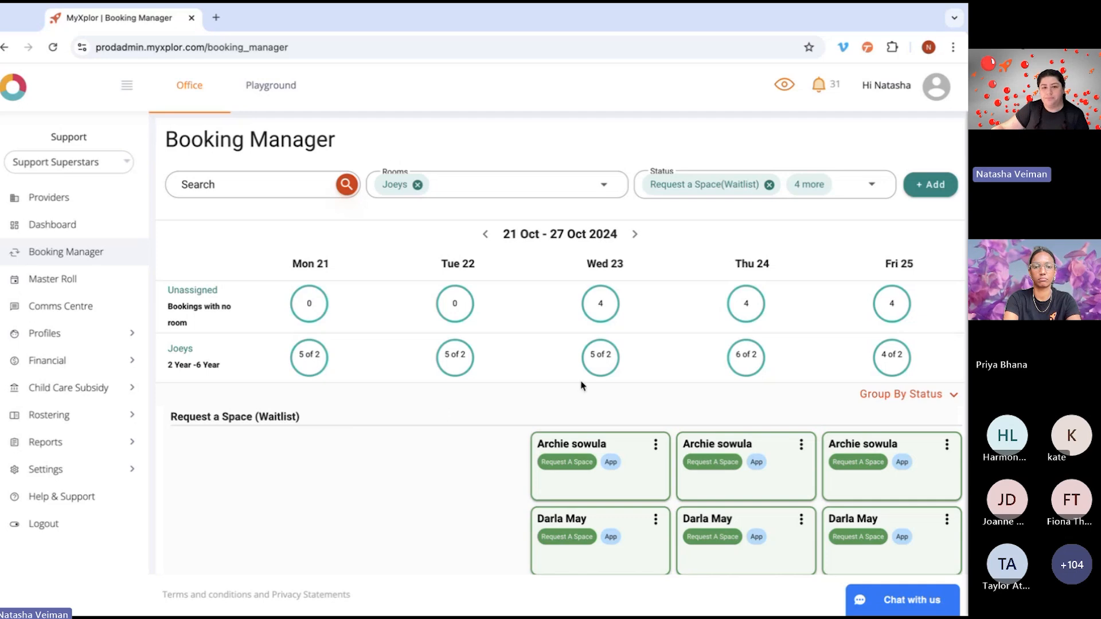
pyautogui.scroll(-2, 580, 387)
pyautogui.scroll(-1, 554, 390)
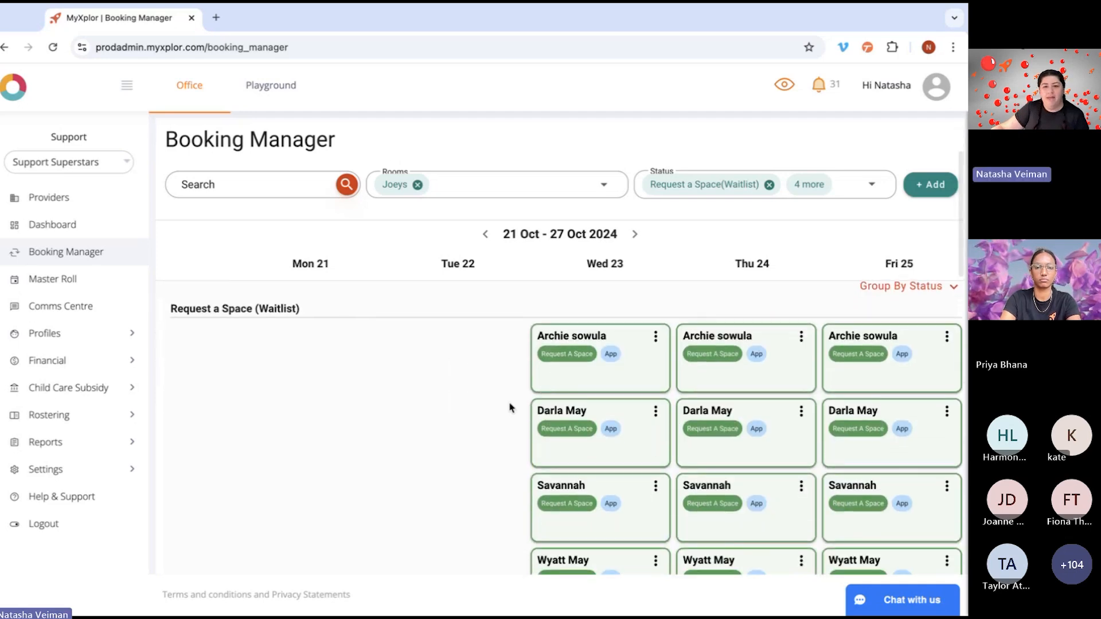
pyautogui.scroll(1, 453, 429)
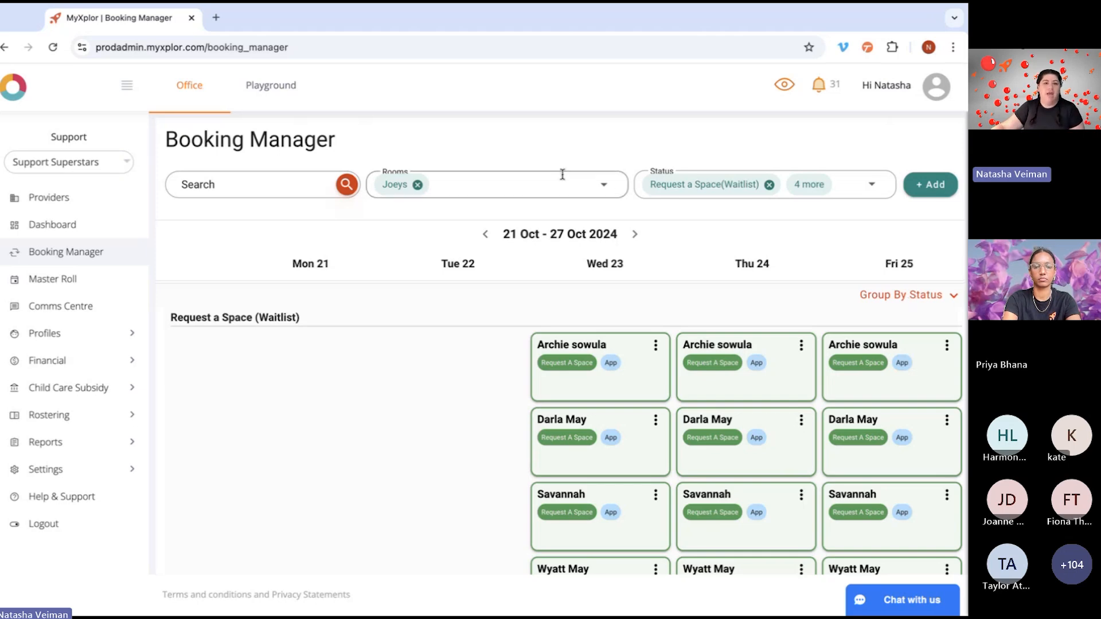
# Step: Switch the booking grouping to All Bookings and look through the week's combined list
pyautogui.click(908, 296)
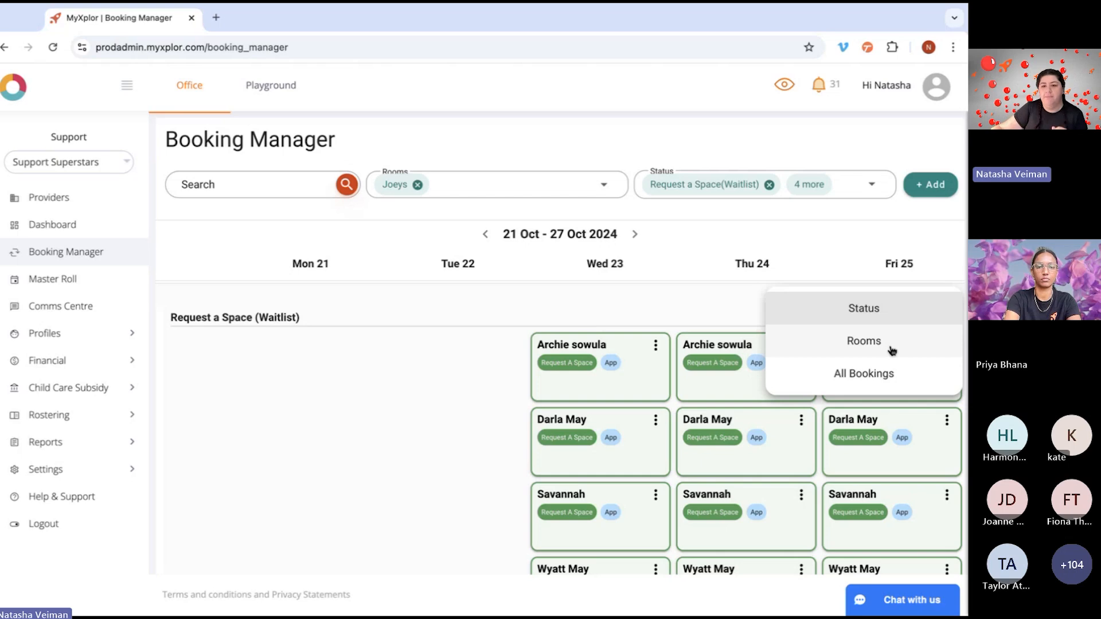
pyautogui.click(864, 375)
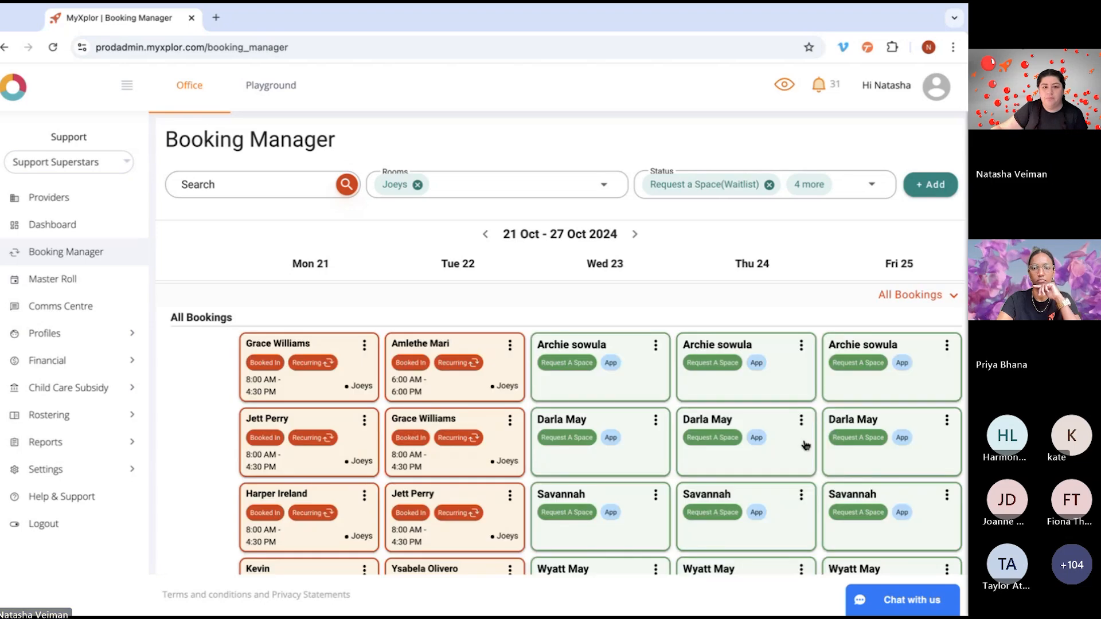
pyautogui.scroll(-6, 824, 440)
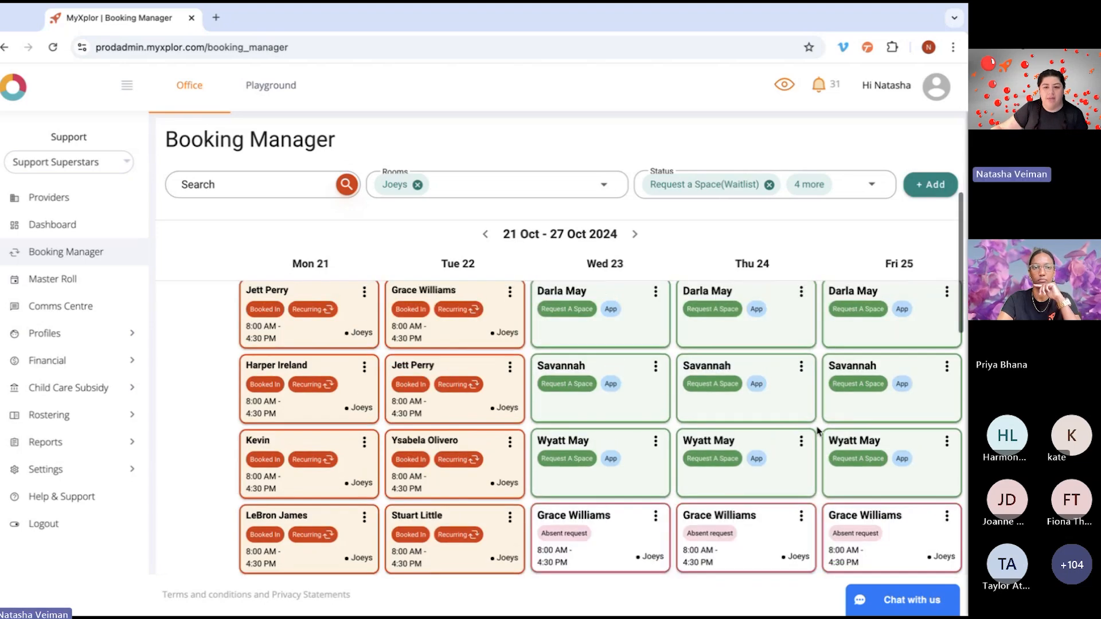
pyautogui.scroll(-1, 819, 431)
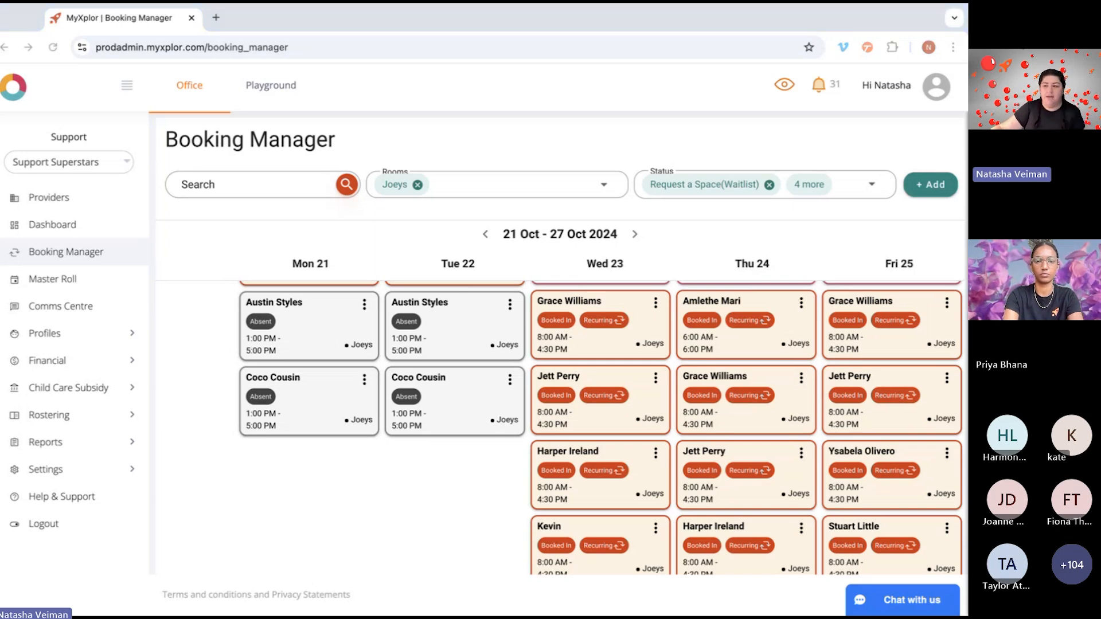
pyautogui.scroll(10, 765, 393)
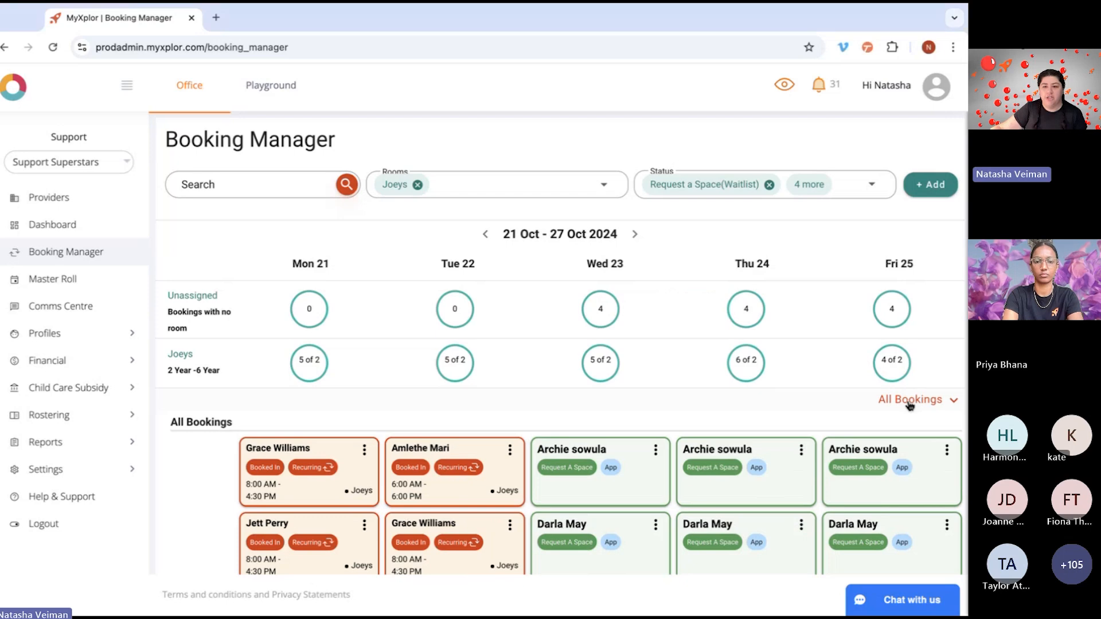
# Step: Group the bookings by status again and examine the Request a Space (Waitlist) section
pyautogui.click(911, 401)
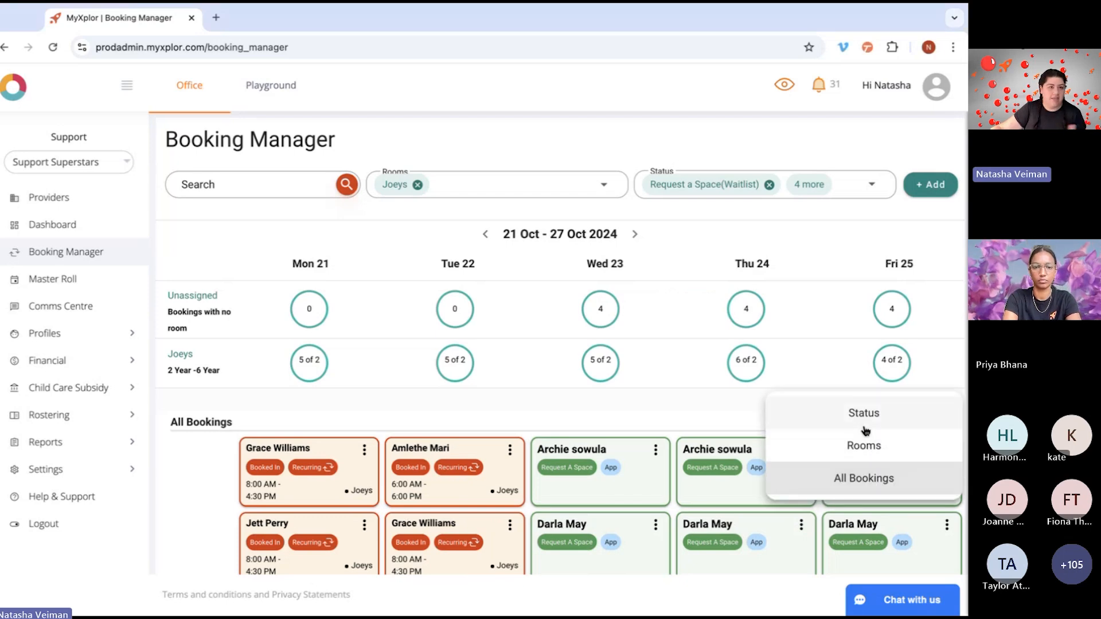
pyautogui.click(865, 427)
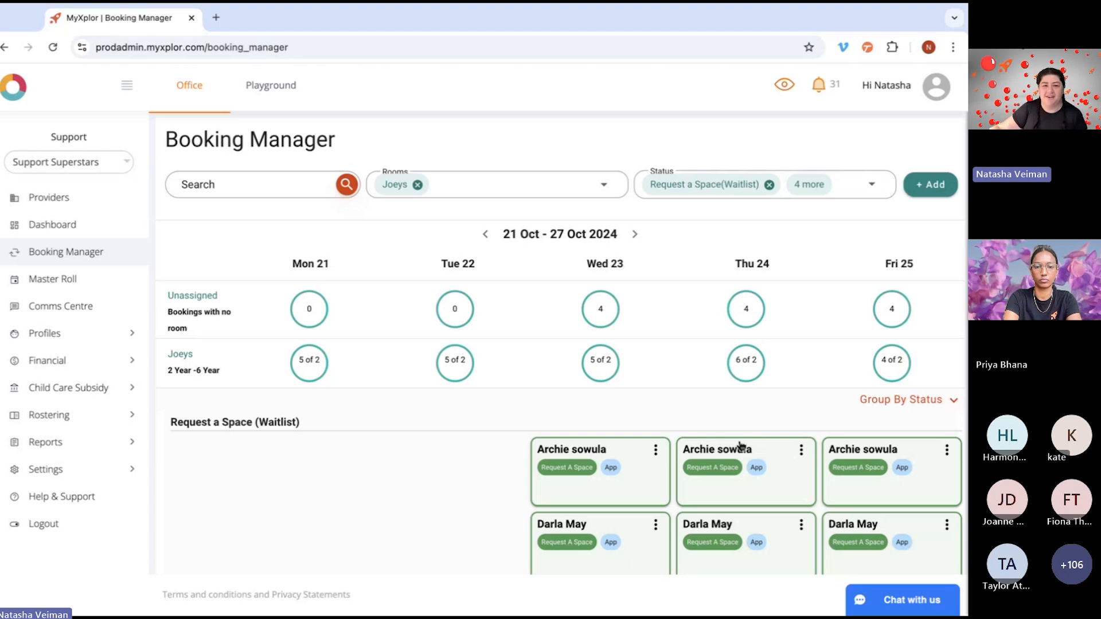
pyautogui.scroll(-2, 446, 474)
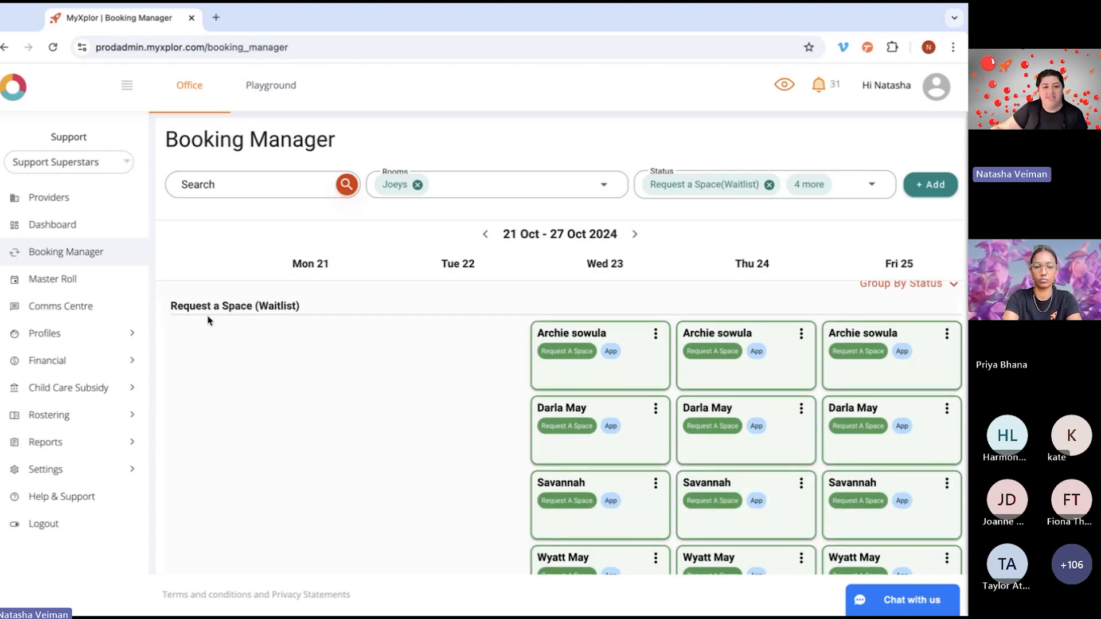
pyautogui.moveTo(169, 308); pyautogui.dragTo(305, 309)
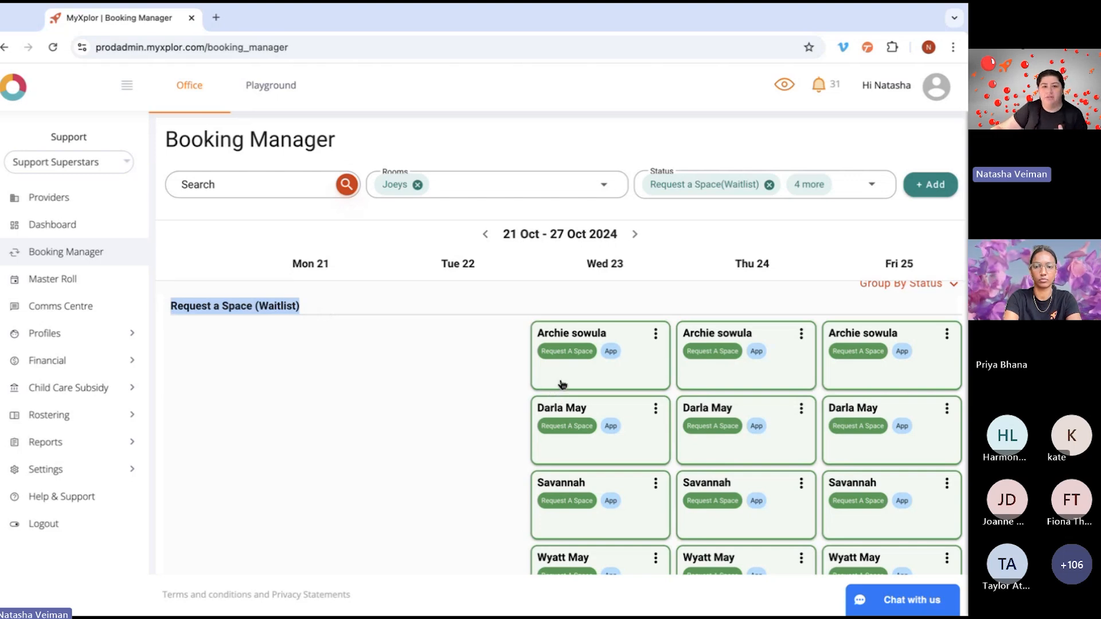
pyautogui.scroll(1, 612, 360)
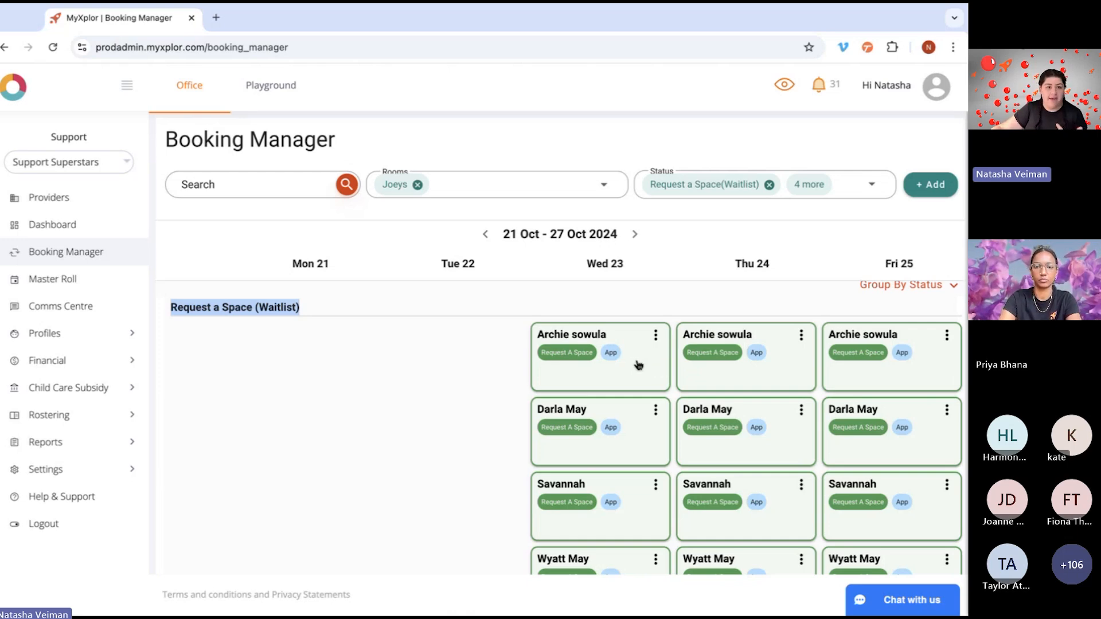
# Step: Book the first Wednesday 23 October waitlist request into the Joeys room with the $140.00 2022 Daily fee (8:00 AM - 4:30 PM), and save it
pyautogui.click(587, 378)
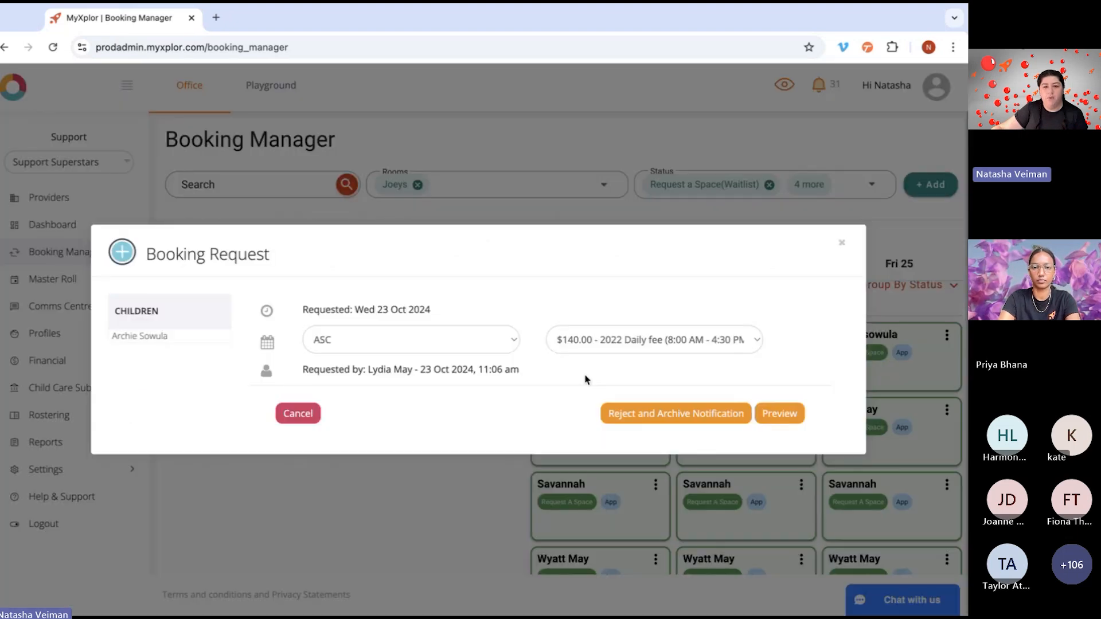
pyautogui.click(503, 349)
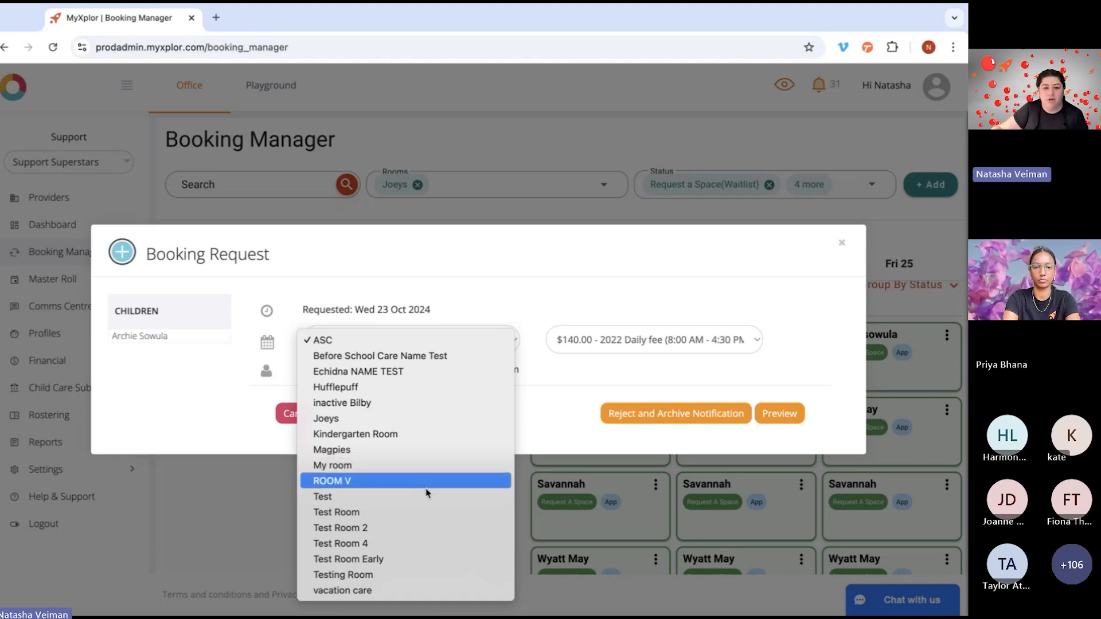
pyautogui.click(400, 417)
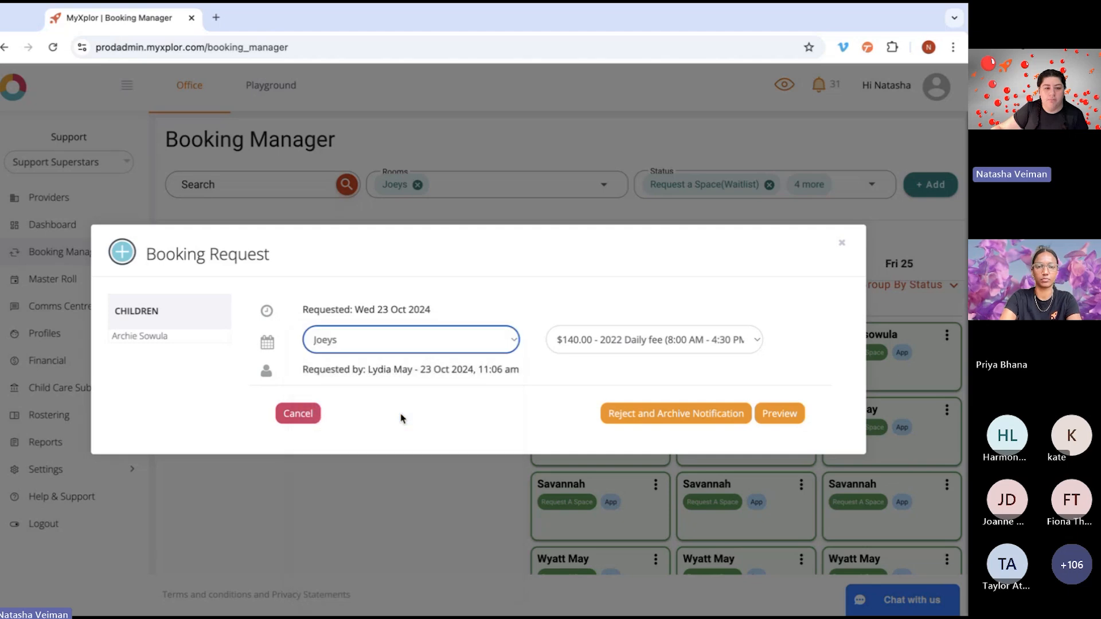
pyautogui.click(746, 343)
pyautogui.click(747, 344)
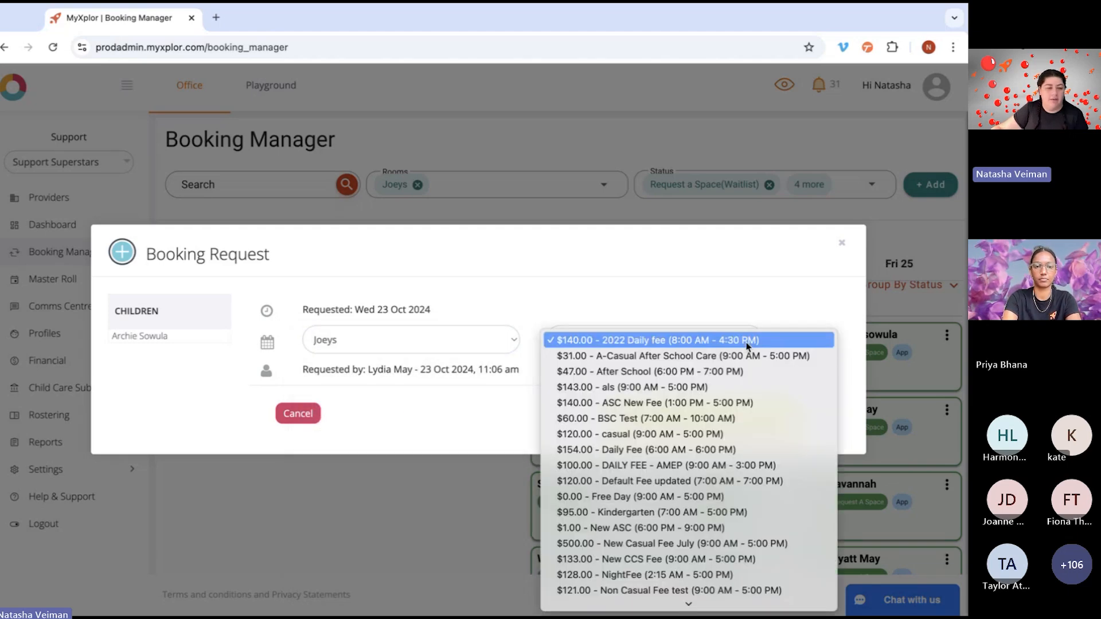
pyautogui.click(748, 344)
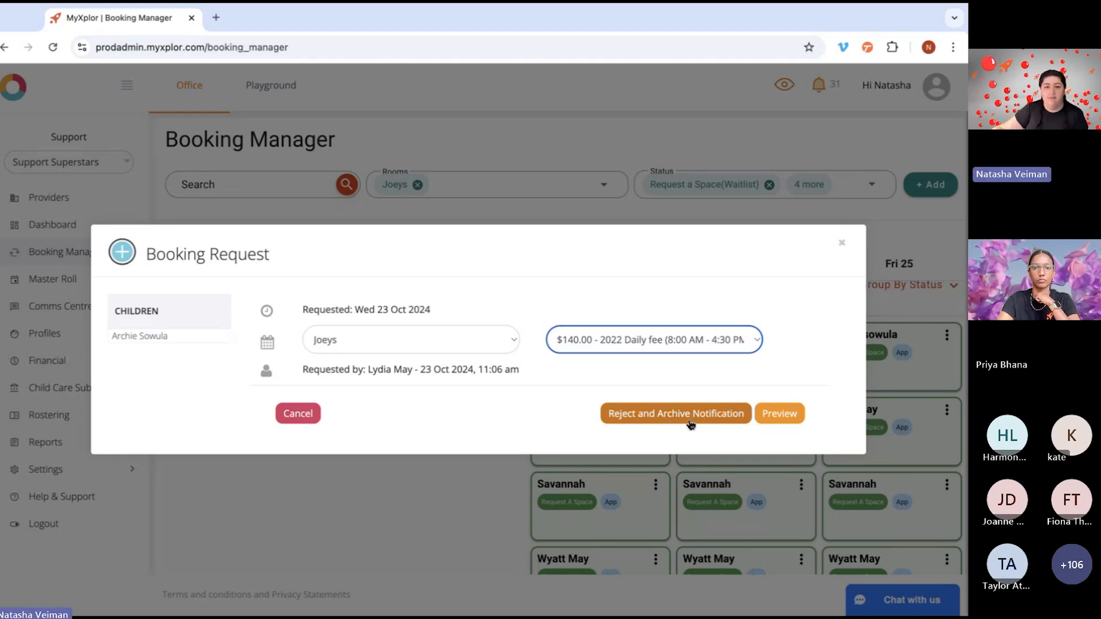
pyautogui.click(670, 422)
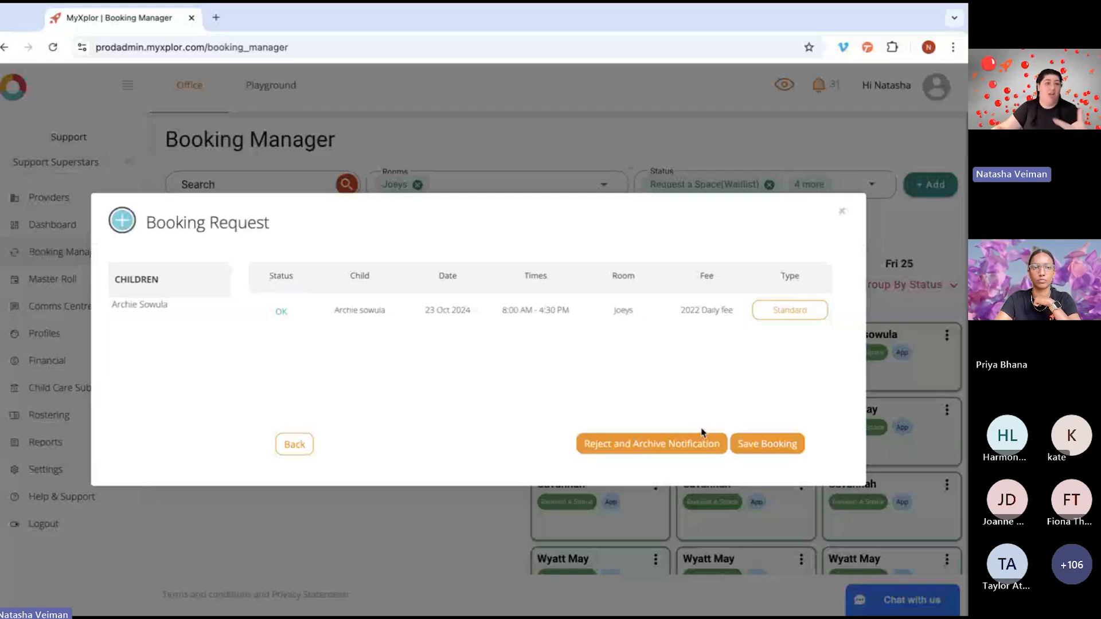
pyautogui.click(779, 446)
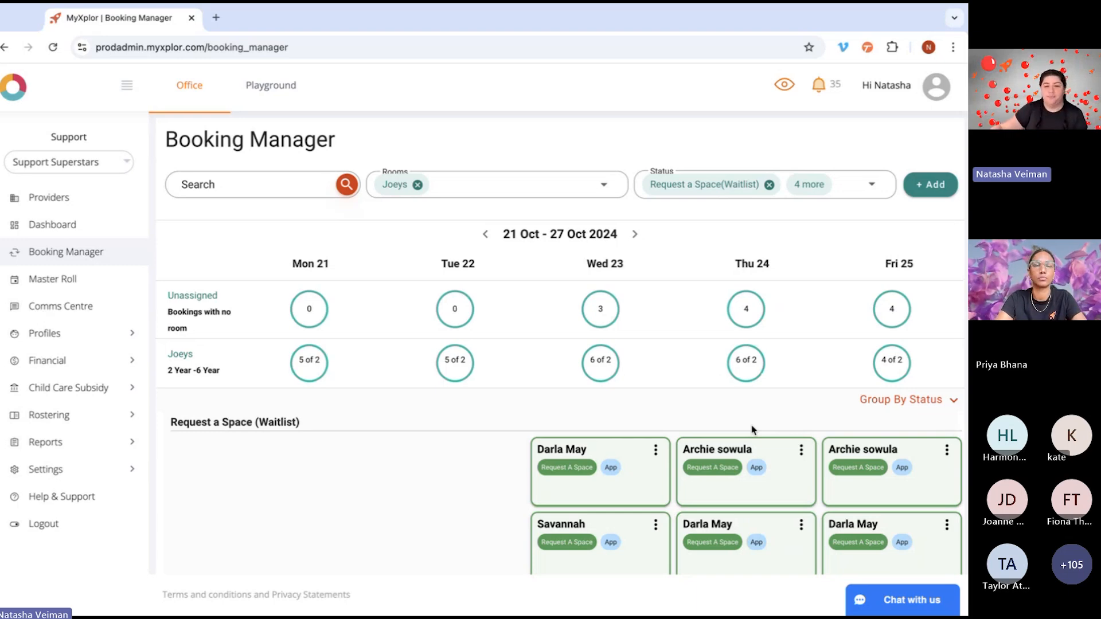
# Step: Reject the first remaining waitlist request for Wednesday 23 October
pyautogui.scroll(-2, 647, 425)
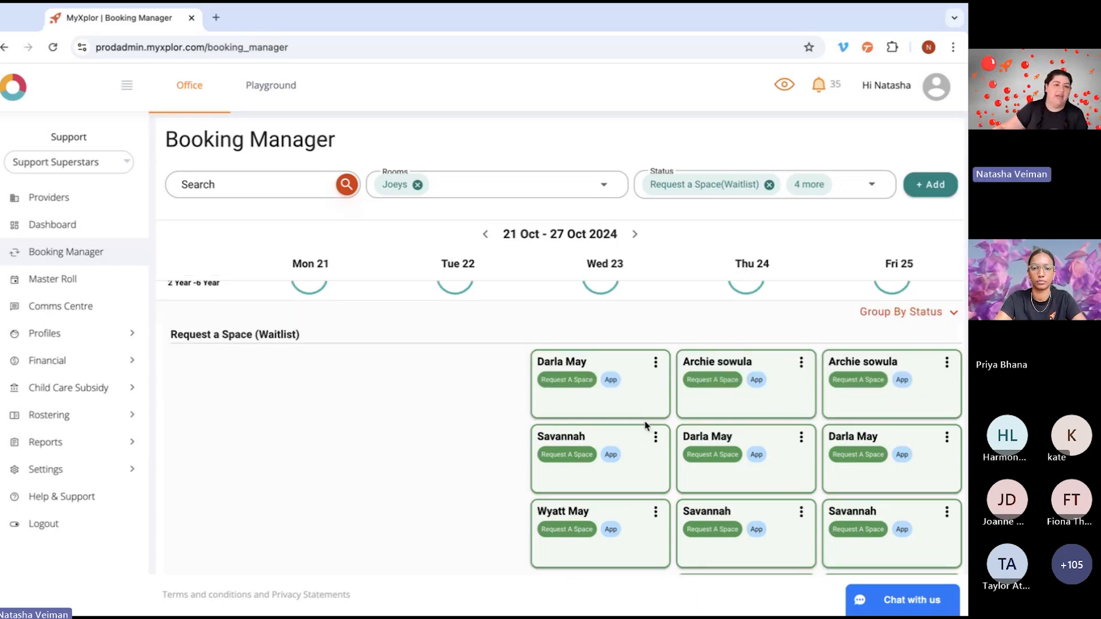
pyautogui.click(656, 363)
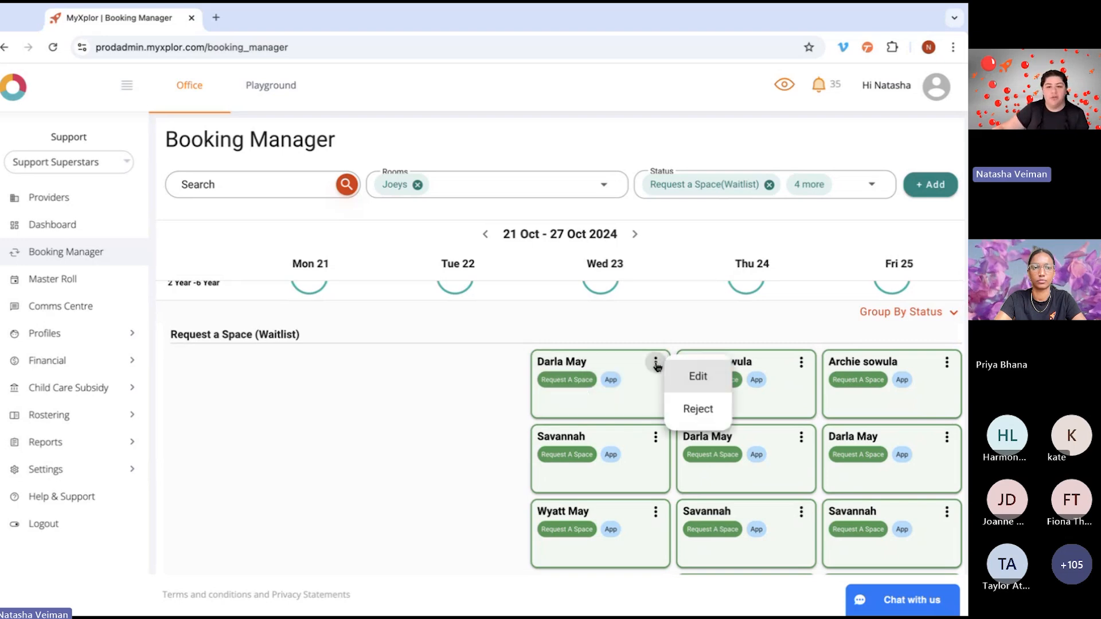
pyautogui.click(695, 411)
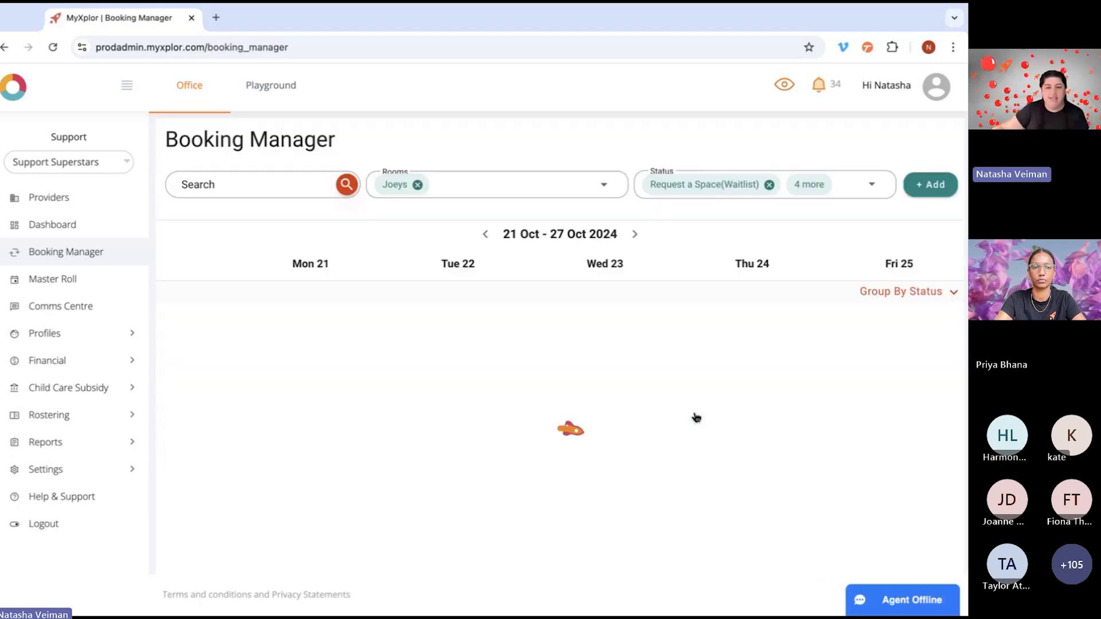
# Step: Check the Rejected section for the declined Wednesday request and return to the waitlist
pyautogui.scroll(-4, 638, 429)
pyautogui.scroll(2, 638, 430)
pyautogui.scroll(-2, 639, 430)
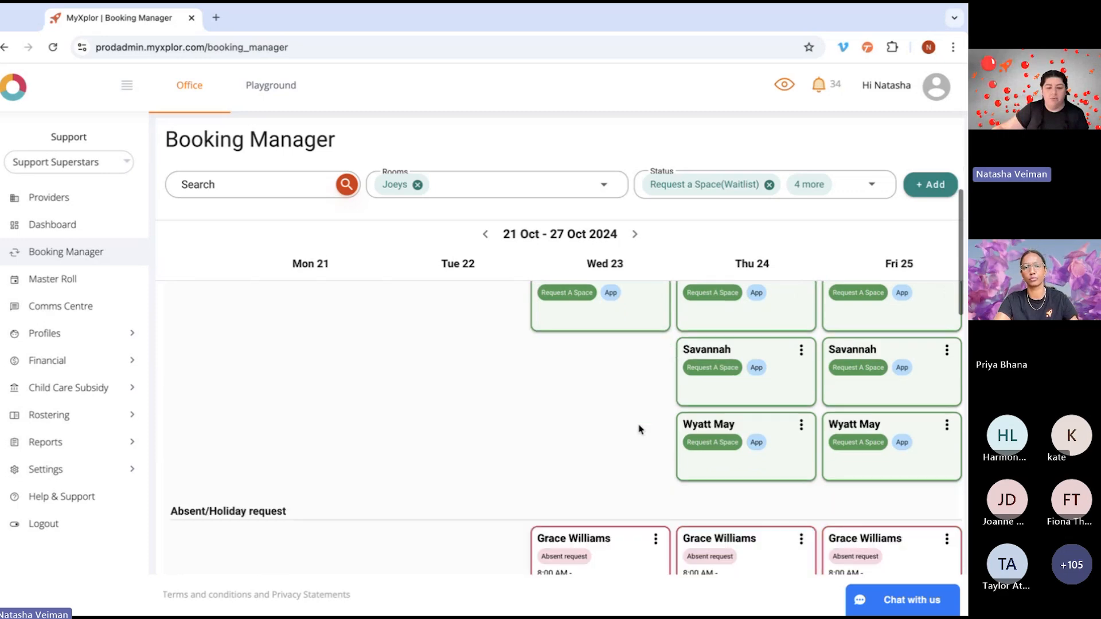
pyautogui.scroll(-3, 640, 429)
pyautogui.scroll(-5, 640, 430)
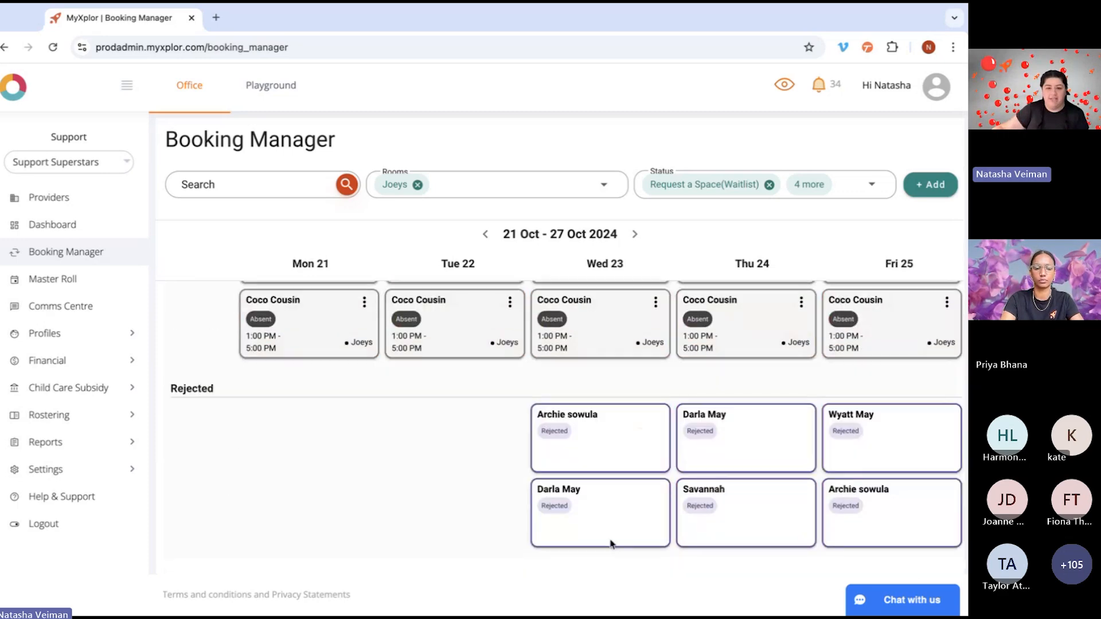
pyautogui.scroll(7, 596, 493)
pyautogui.scroll(4, 597, 493)
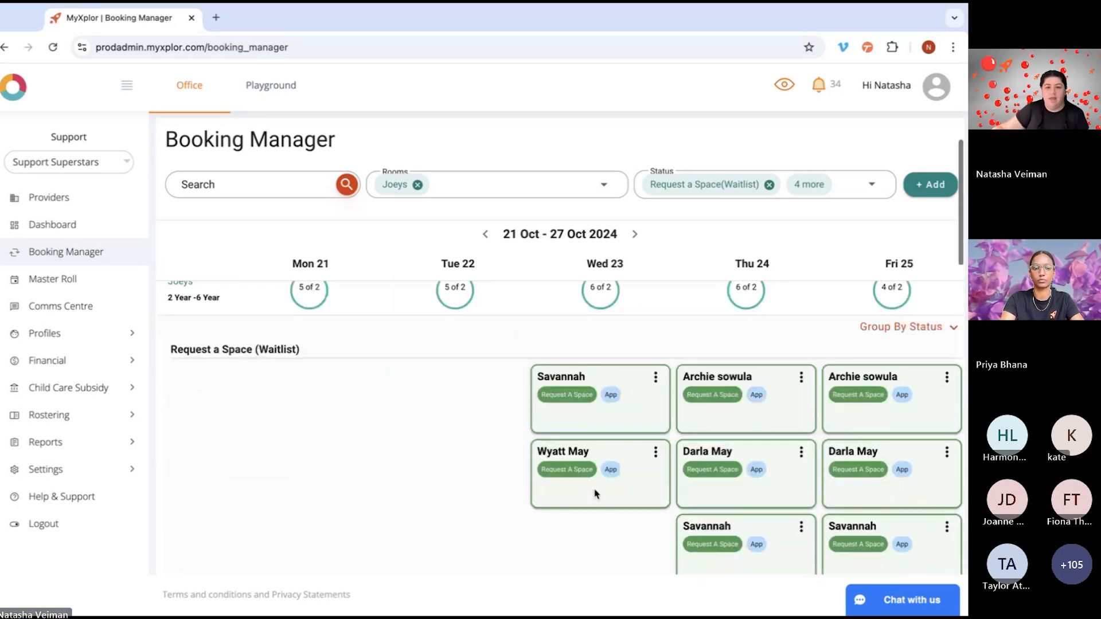
# Step: Assign the first Wednesday 23 October waitlist request to the Joeys room with the $140.00 2022 Daily Fee (8:00 AM - 4:30 PM) and save it
pyautogui.click(656, 382)
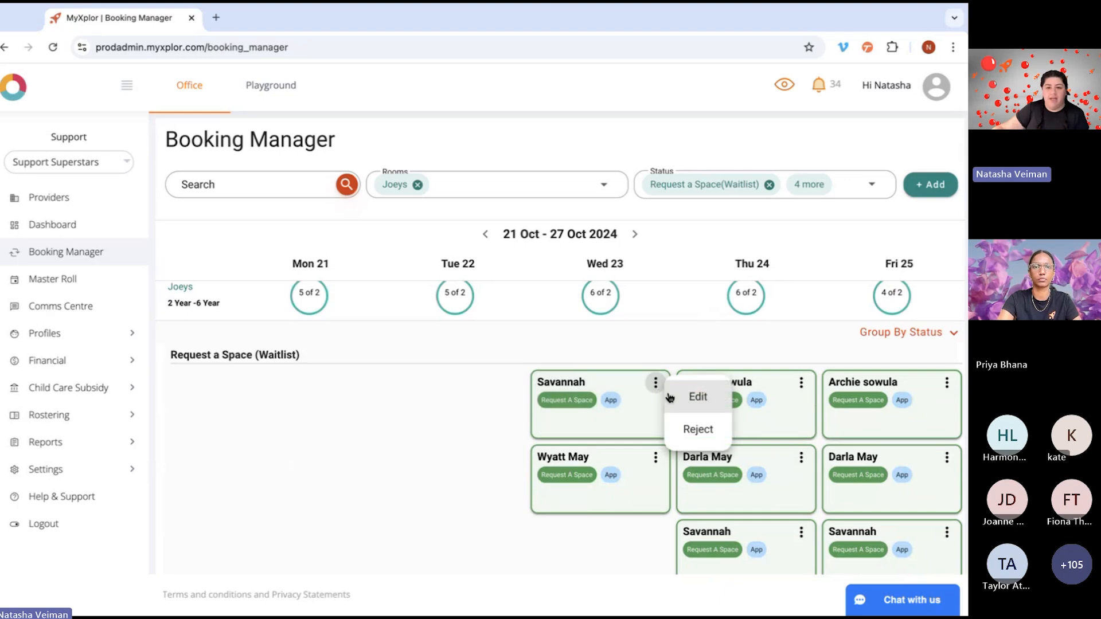
pyautogui.click(698, 395)
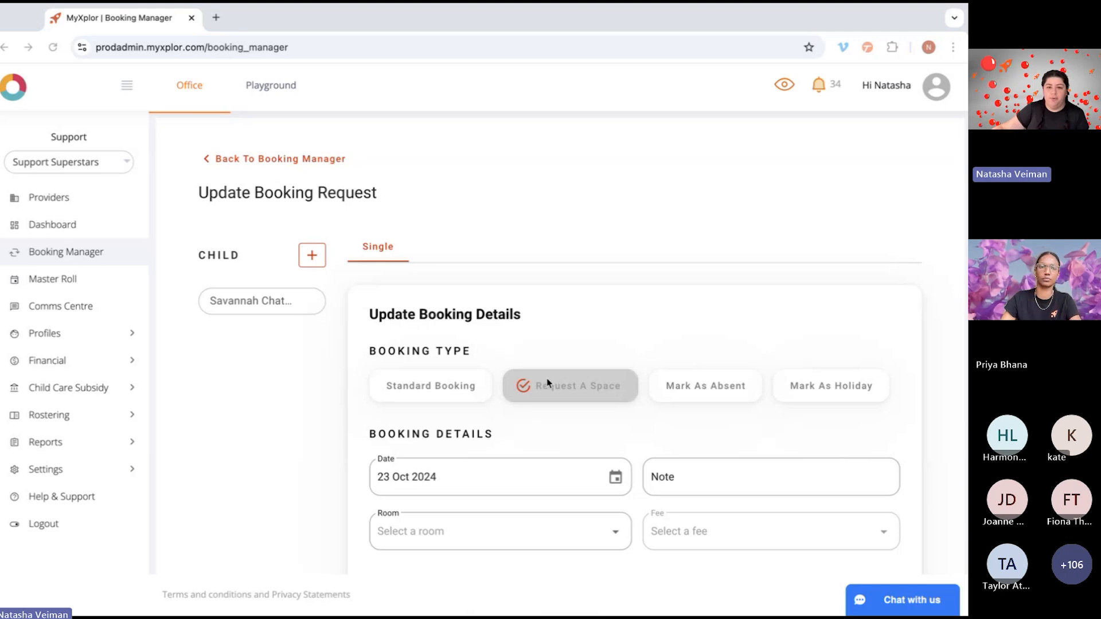
pyautogui.scroll(-2, 545, 377)
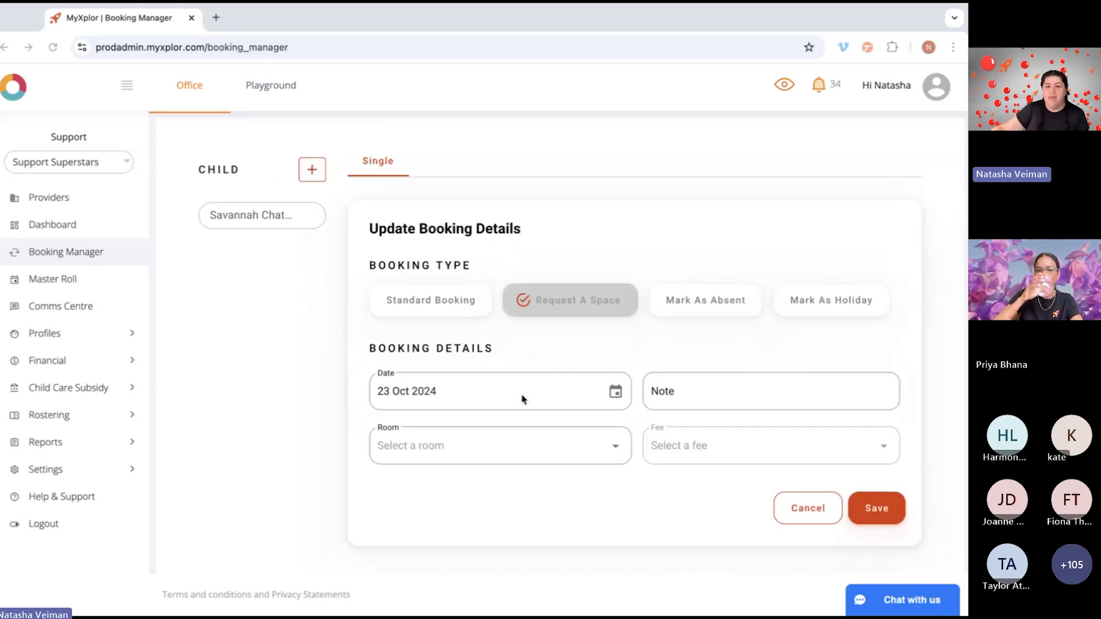
pyautogui.click(474, 449)
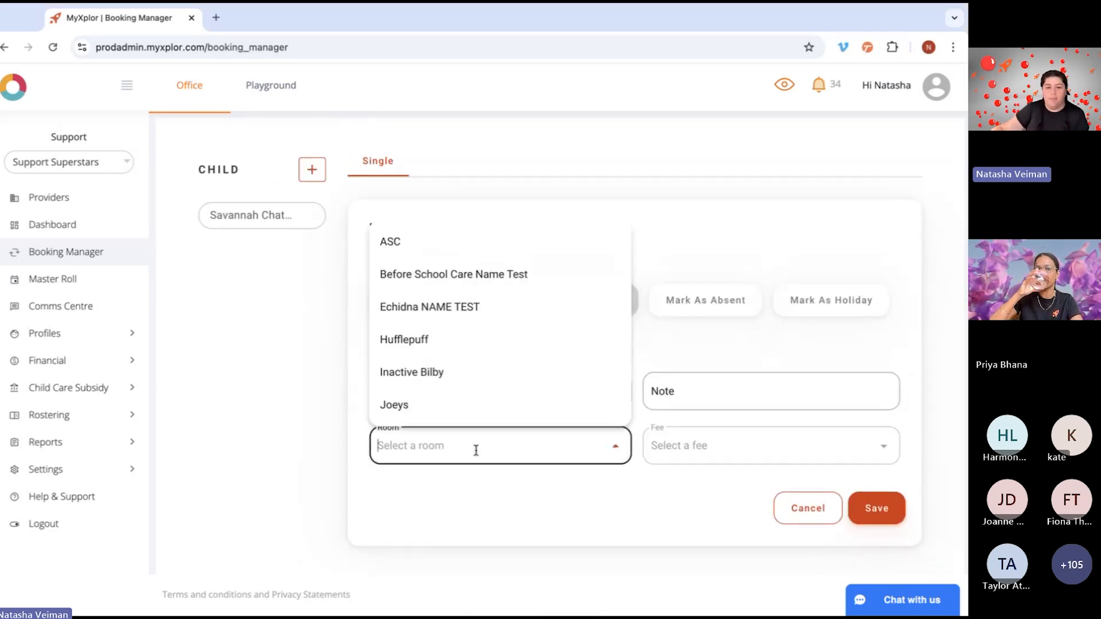
pyautogui.click(428, 408)
pyautogui.click(682, 446)
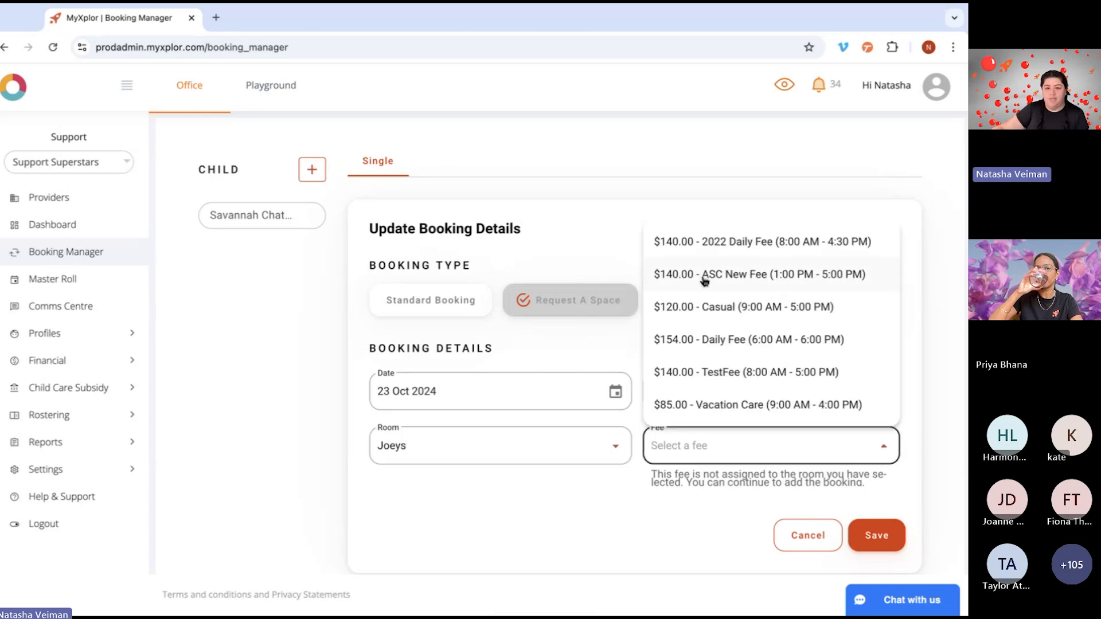
pyautogui.click(702, 244)
pyautogui.click(877, 533)
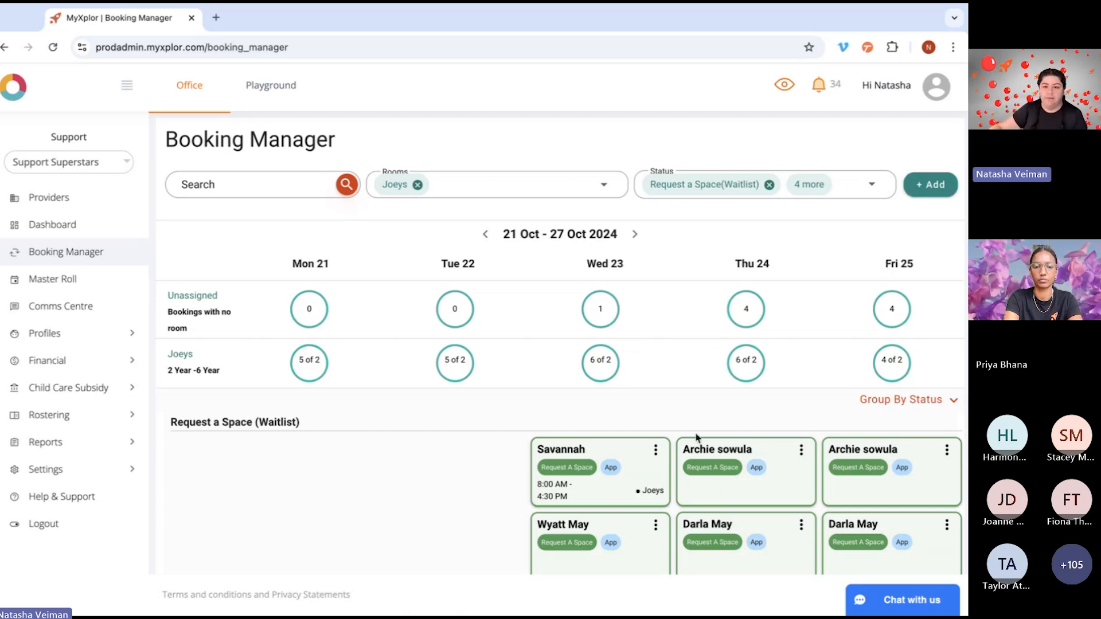
# Step: Accept the Thursday 24 October absence request in the Absent/Holiday request section
pyautogui.scroll(-2, 718, 453)
pyautogui.scroll(-5, 718, 453)
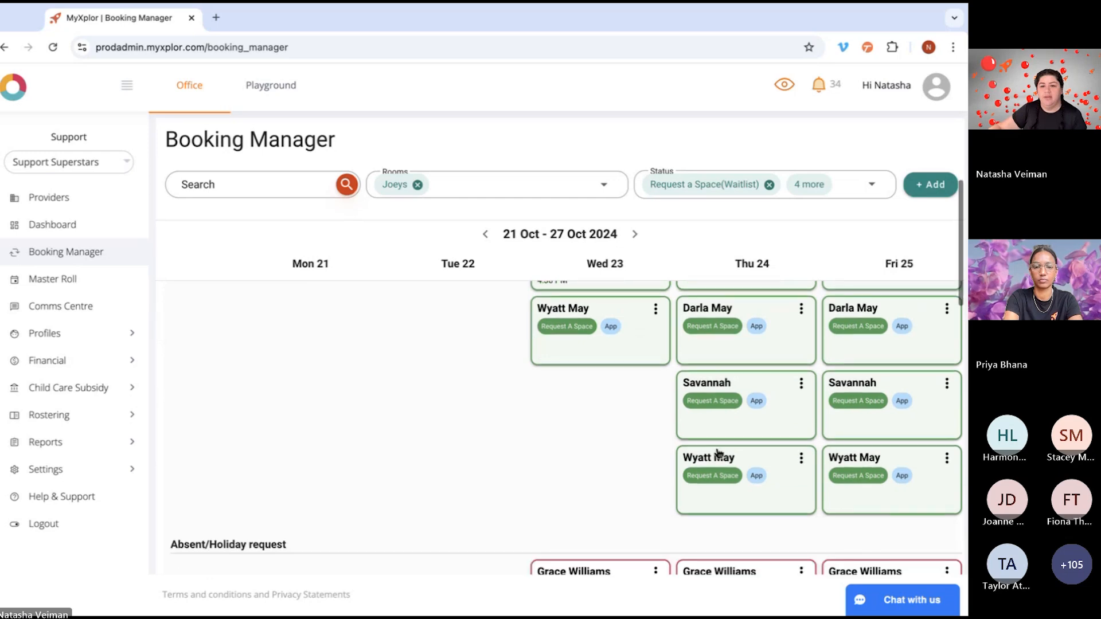
pyautogui.scroll(-2, 718, 452)
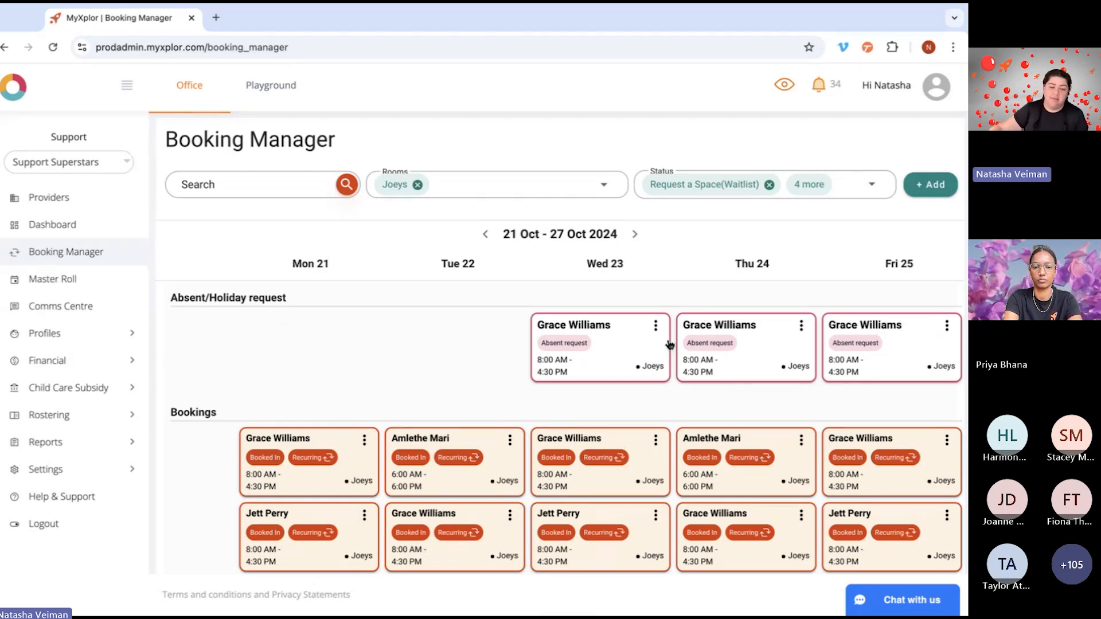
pyautogui.click(657, 326)
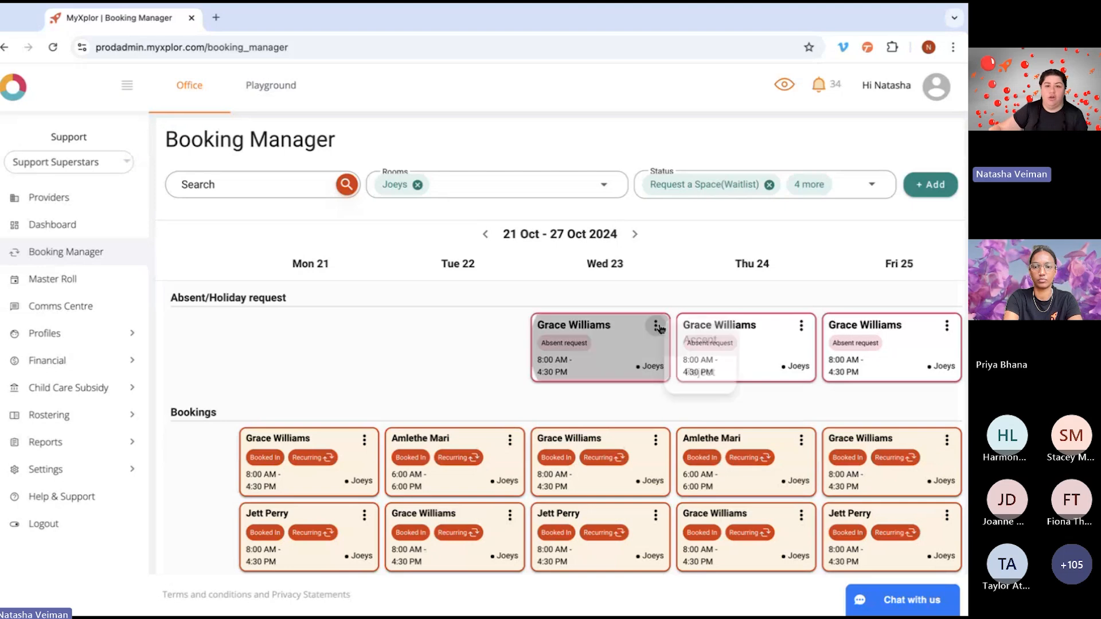
pyautogui.click(702, 347)
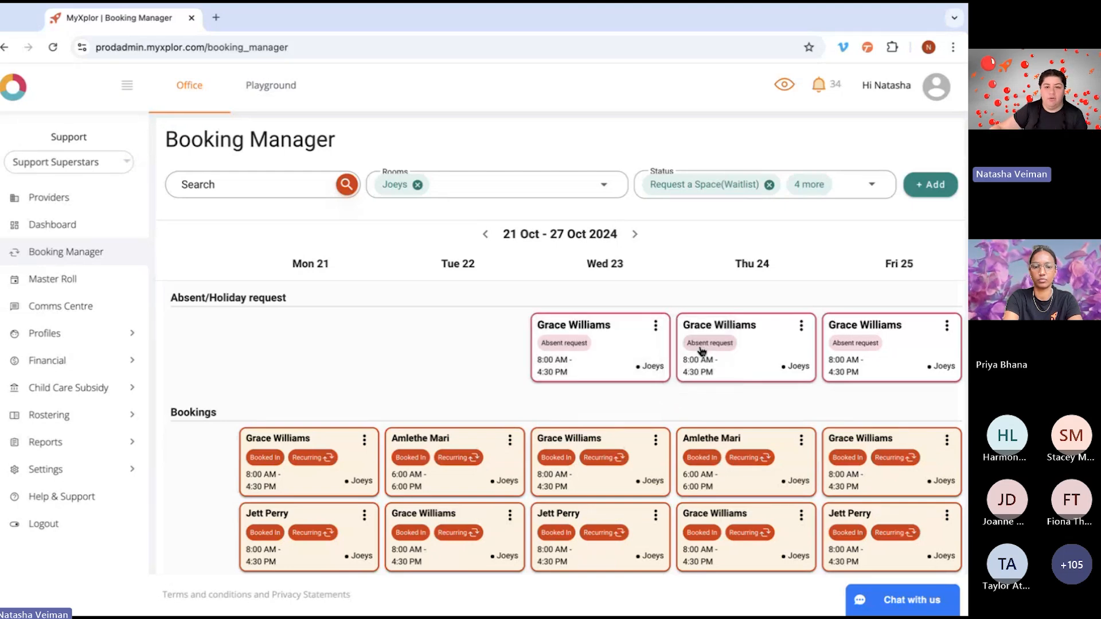
pyautogui.click(801, 325)
pyautogui.click(835, 346)
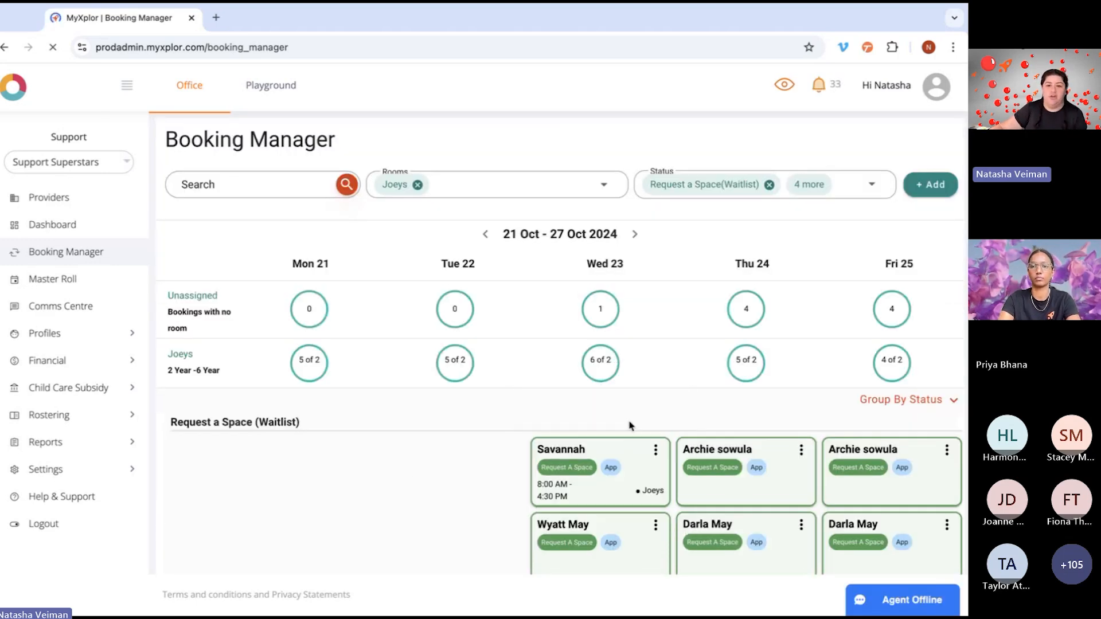
# Step: Approve the Wednesday 23 October absence request with the $140.00 ASC New Fee (1:00 PM - 5:00 PM) and update the booking
pyautogui.scroll(-6, 630, 425)
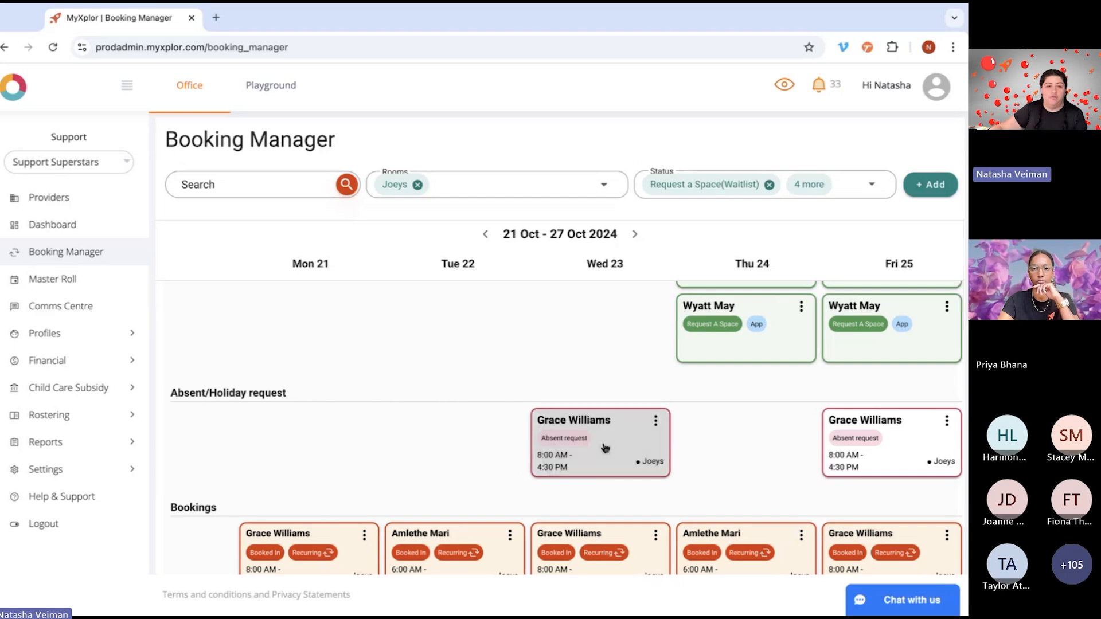
pyautogui.click(605, 447)
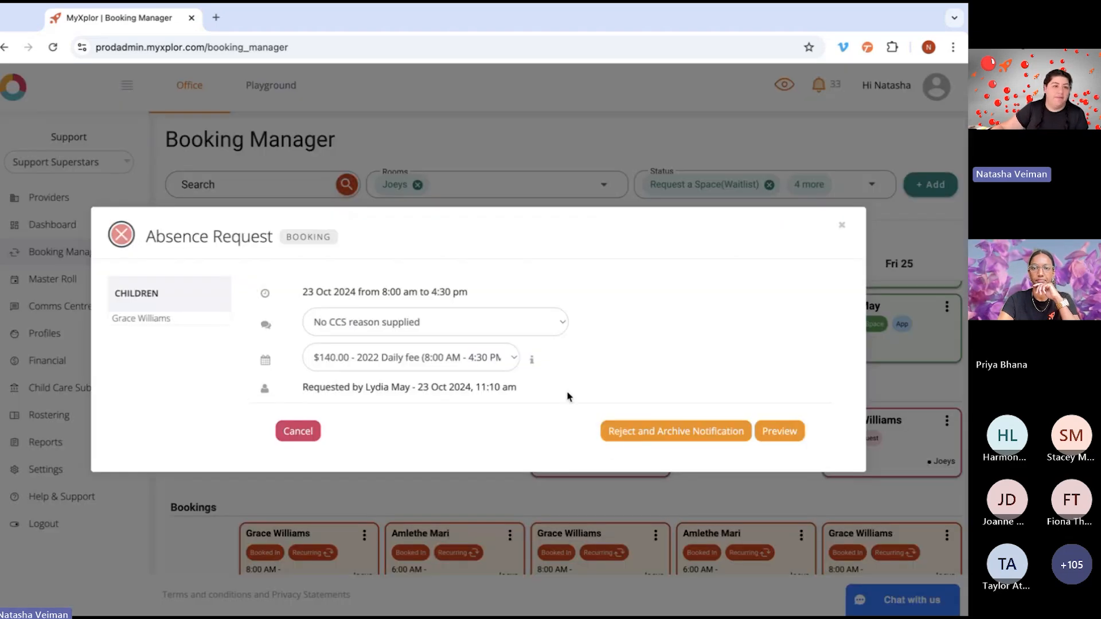
pyautogui.click(511, 358)
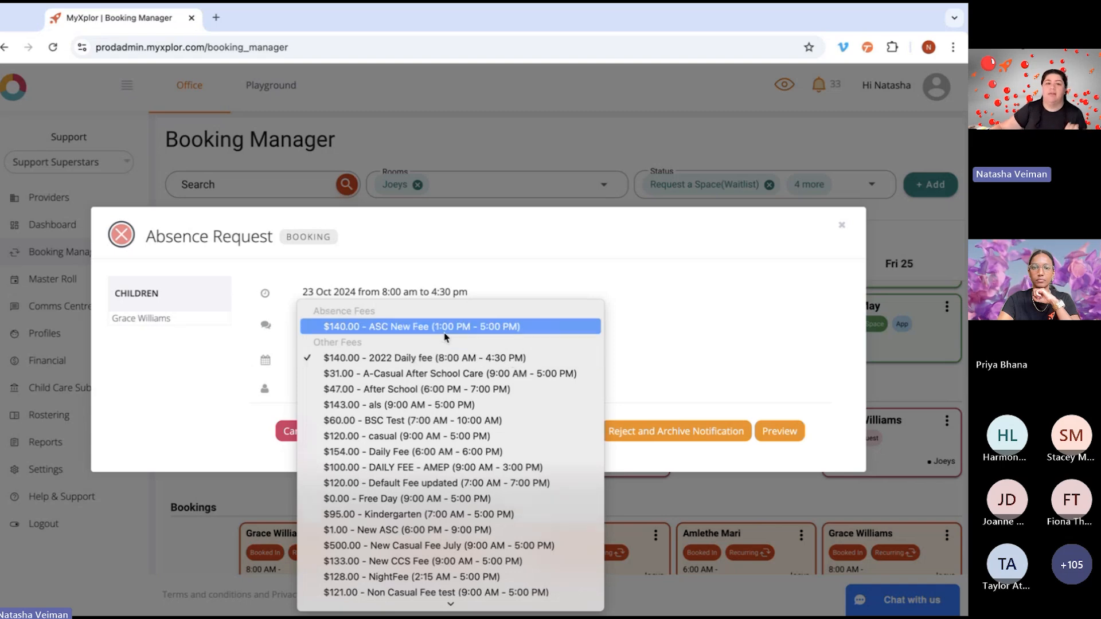
pyautogui.click(484, 331)
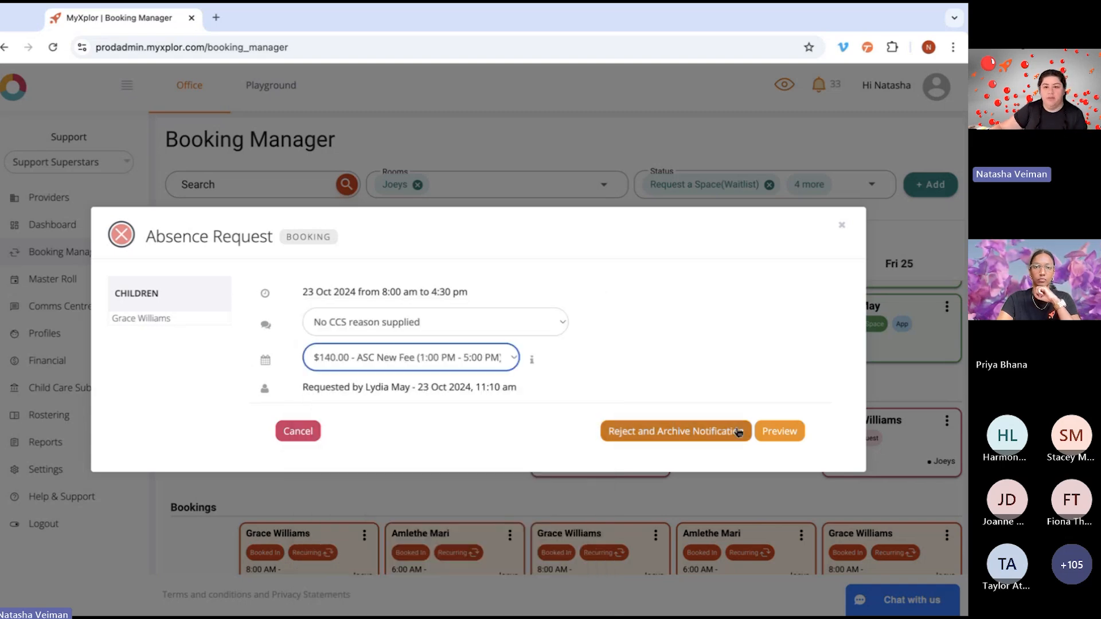
pyautogui.click(780, 433)
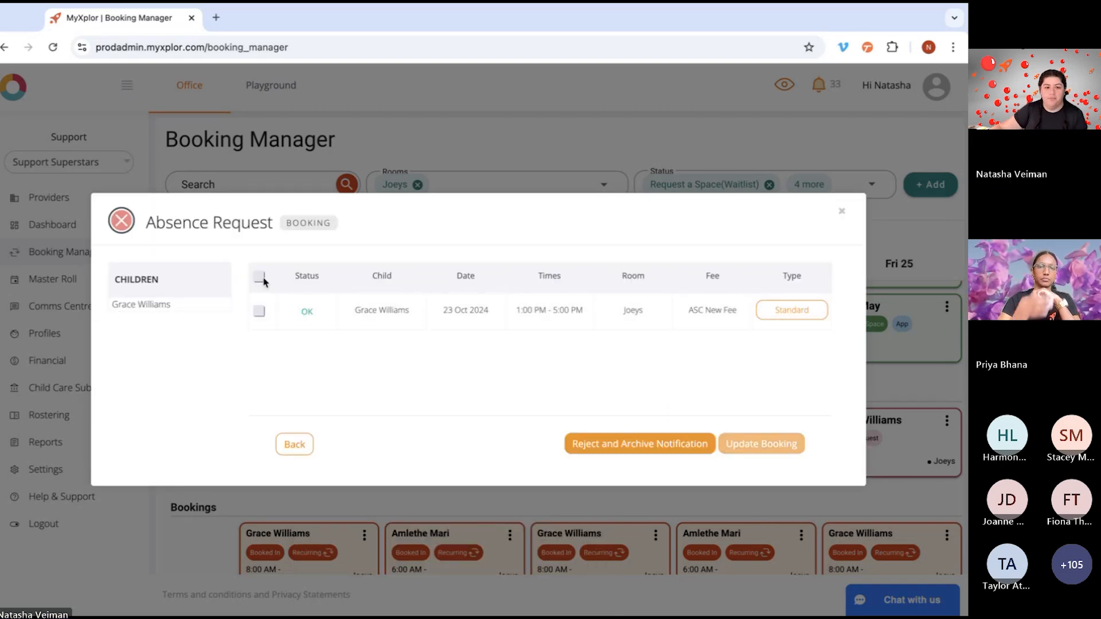
pyautogui.click(259, 278)
pyautogui.click(760, 443)
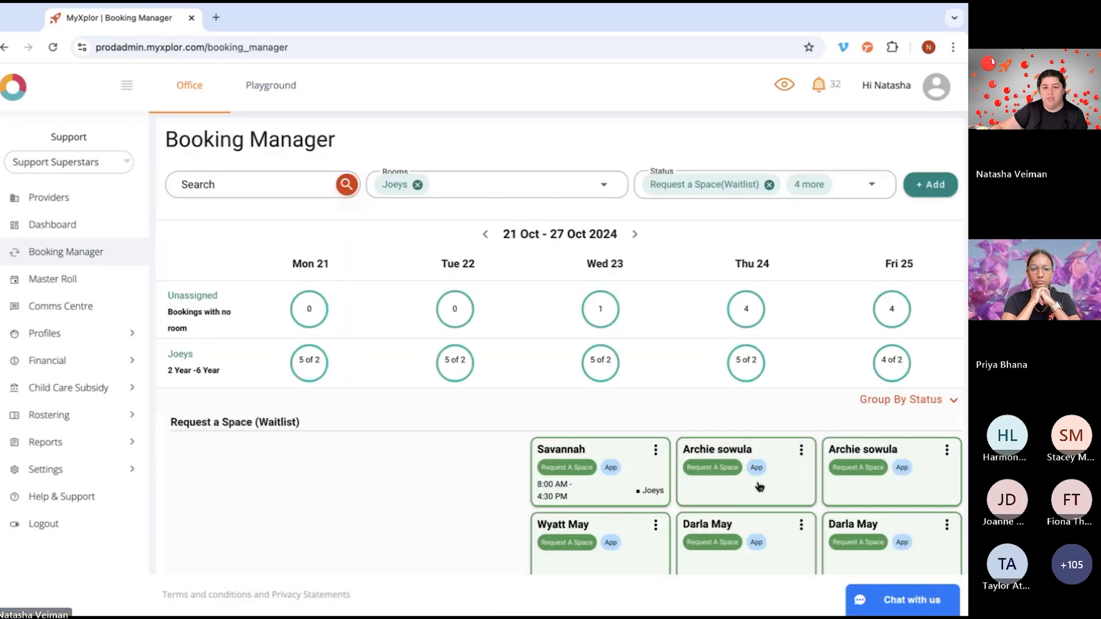
# Step: Examine the actions available for the first Monday 21 October booking in the Bookings section
pyautogui.scroll(-2, 759, 486)
pyautogui.scroll(-5, 760, 486)
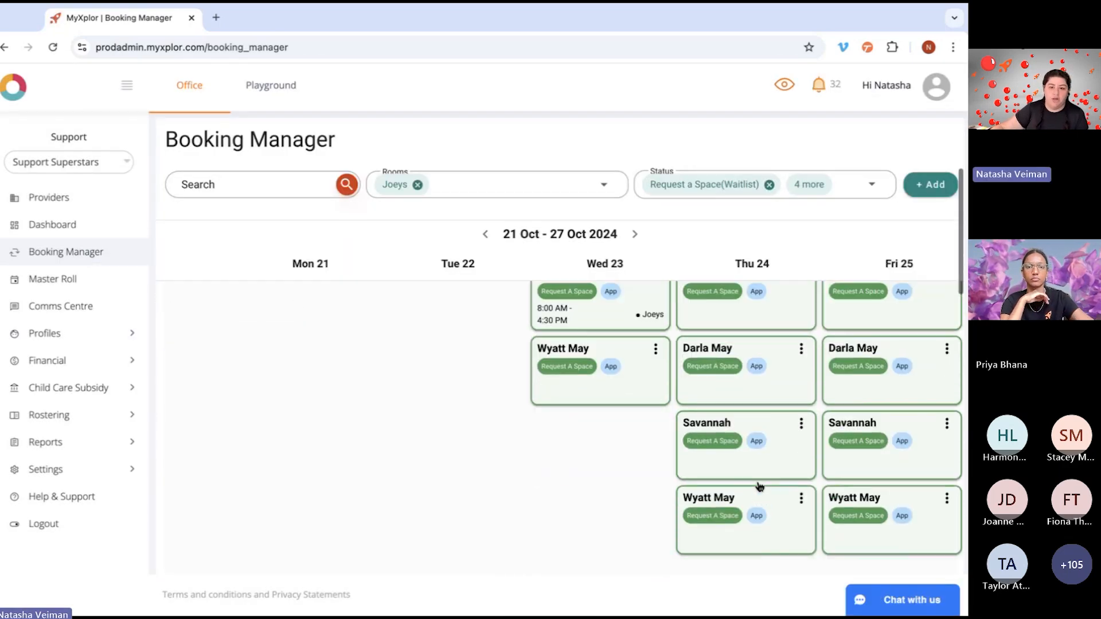
pyautogui.scroll(-3, 575, 456)
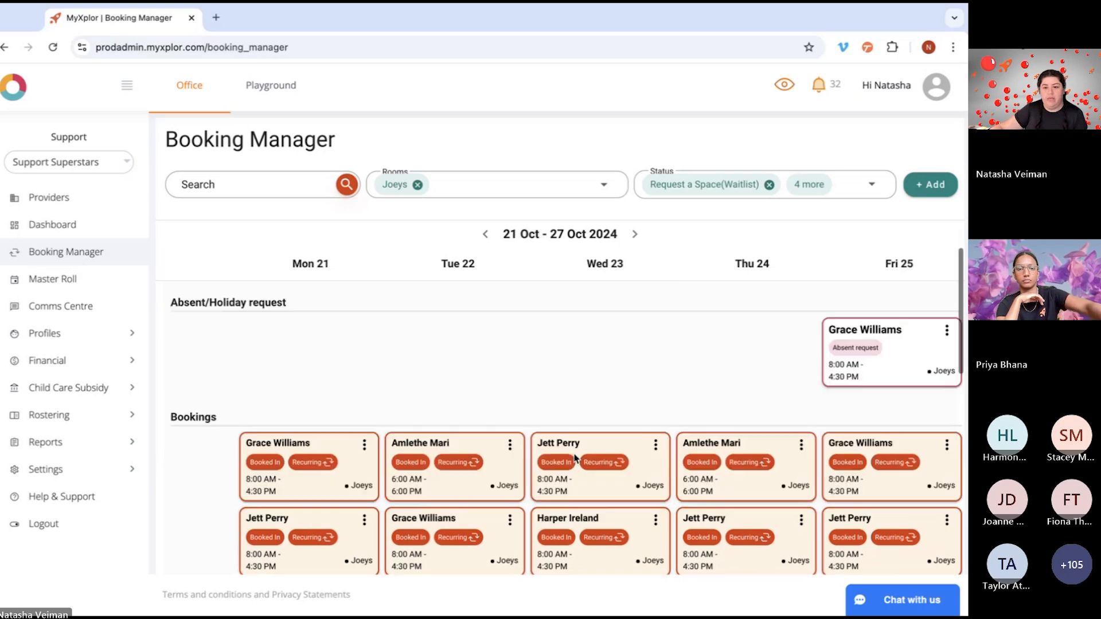
pyautogui.scroll(-1, 575, 457)
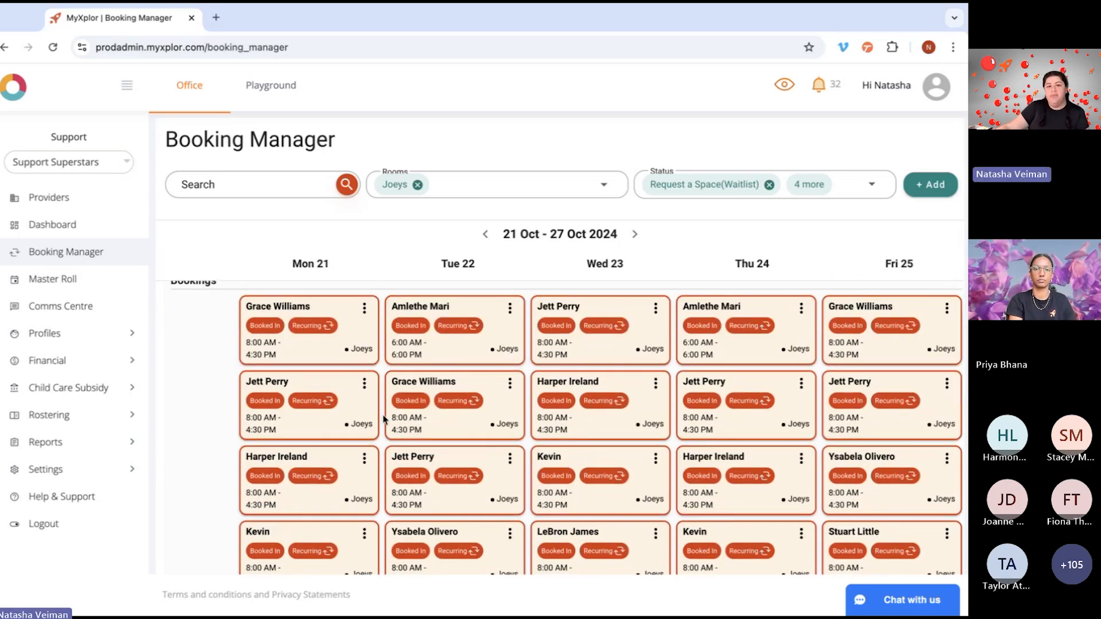
pyautogui.click(364, 310)
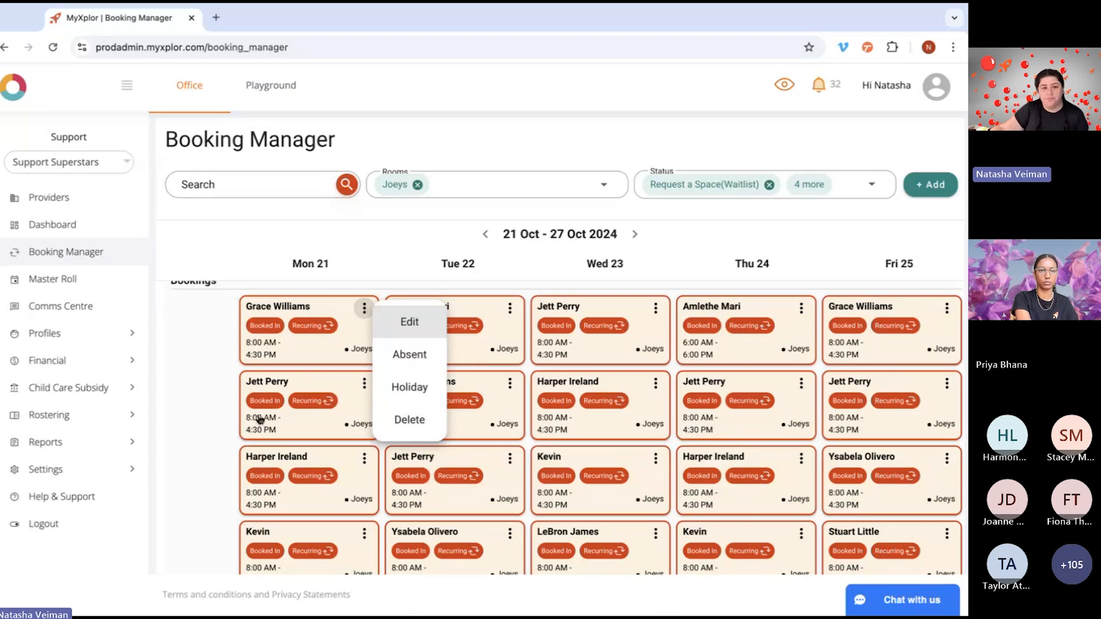
pyautogui.click(202, 423)
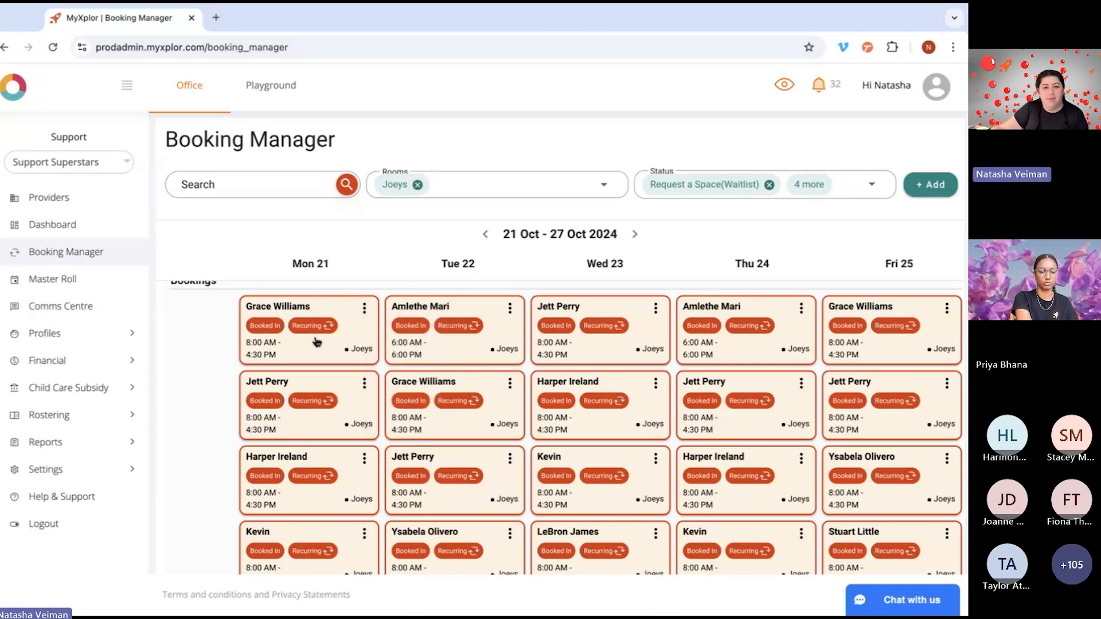
# Step: Open the first Monday 21 October booking, view its recurring booking details, and return to the Booking Manager
pyautogui.click(319, 343)
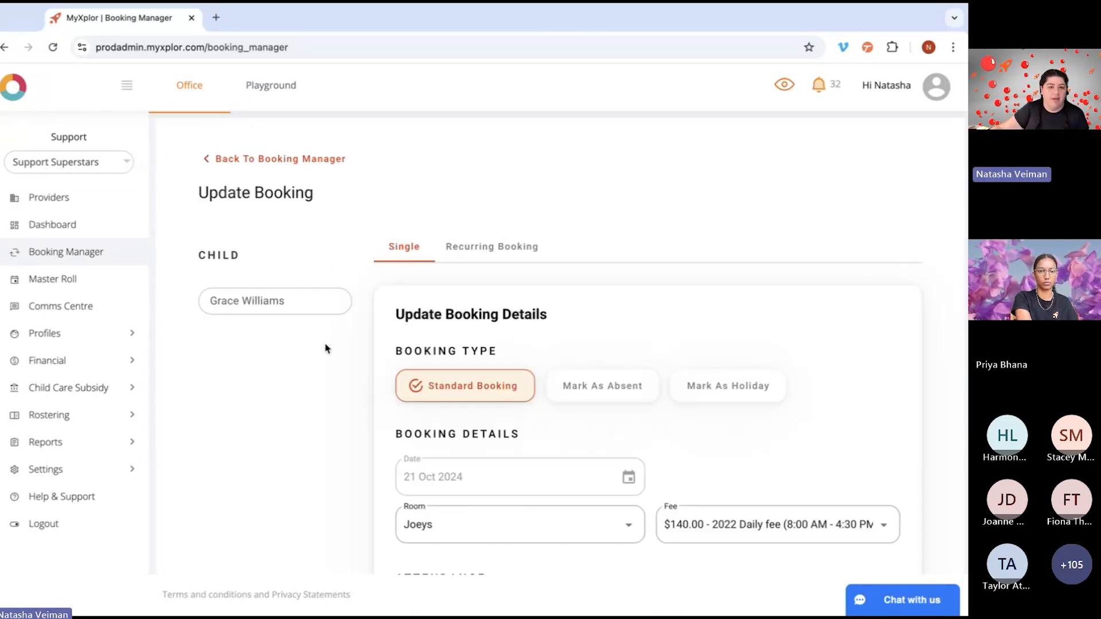
pyautogui.click(502, 239)
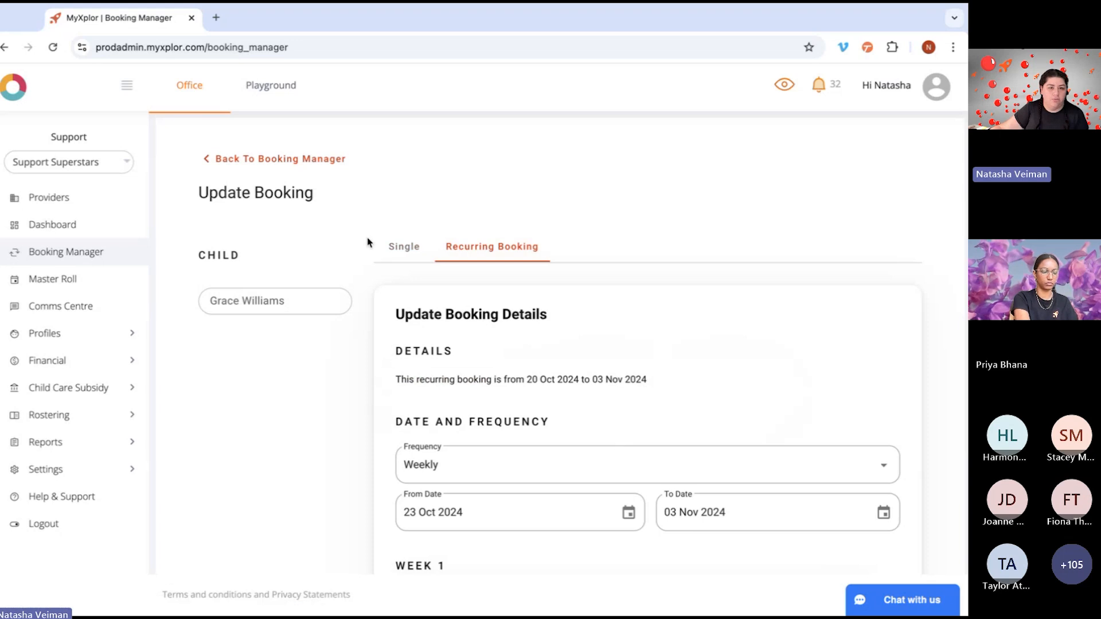
pyautogui.click(248, 161)
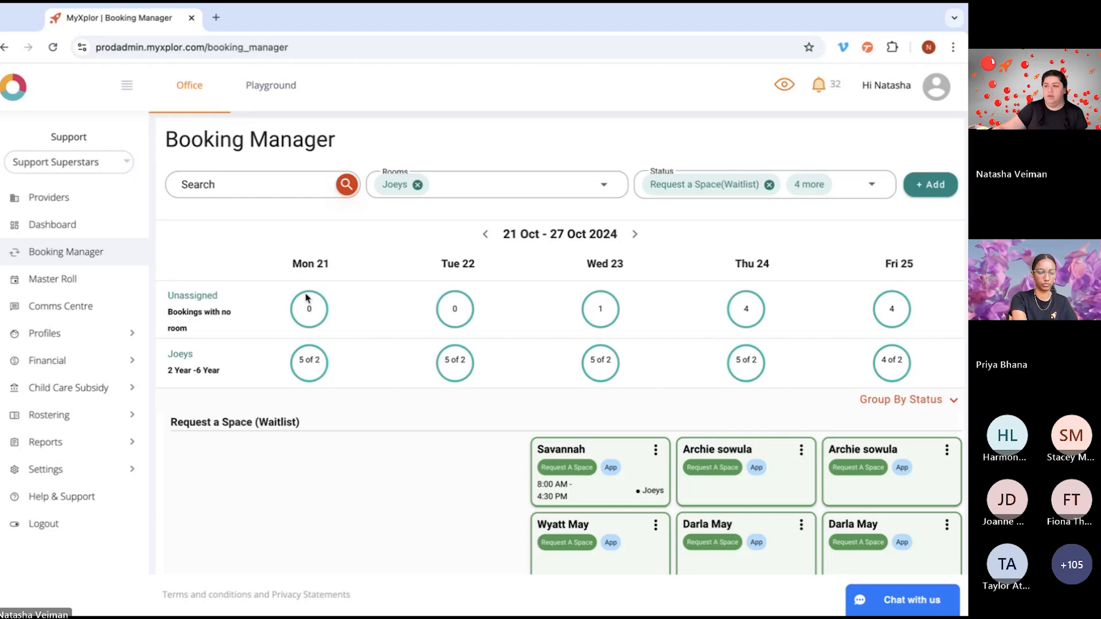
# Step: Examine the Absent/Holiday Booking and Rejected sections and return to the waitlist overview
pyautogui.scroll(-10, 457, 477)
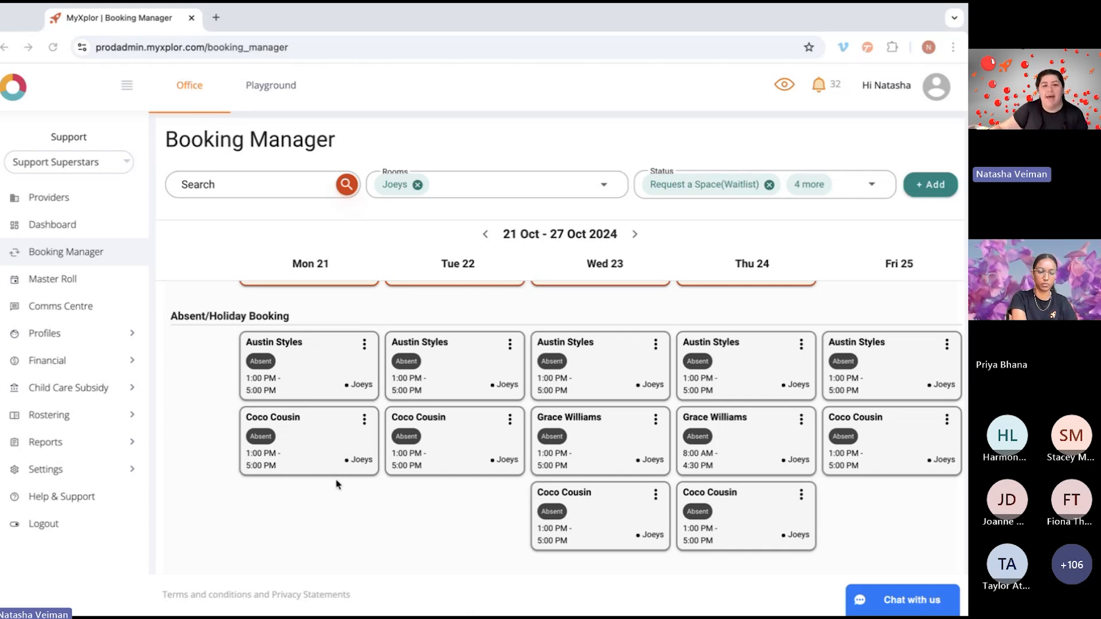
pyautogui.scroll(-3, 381, 521)
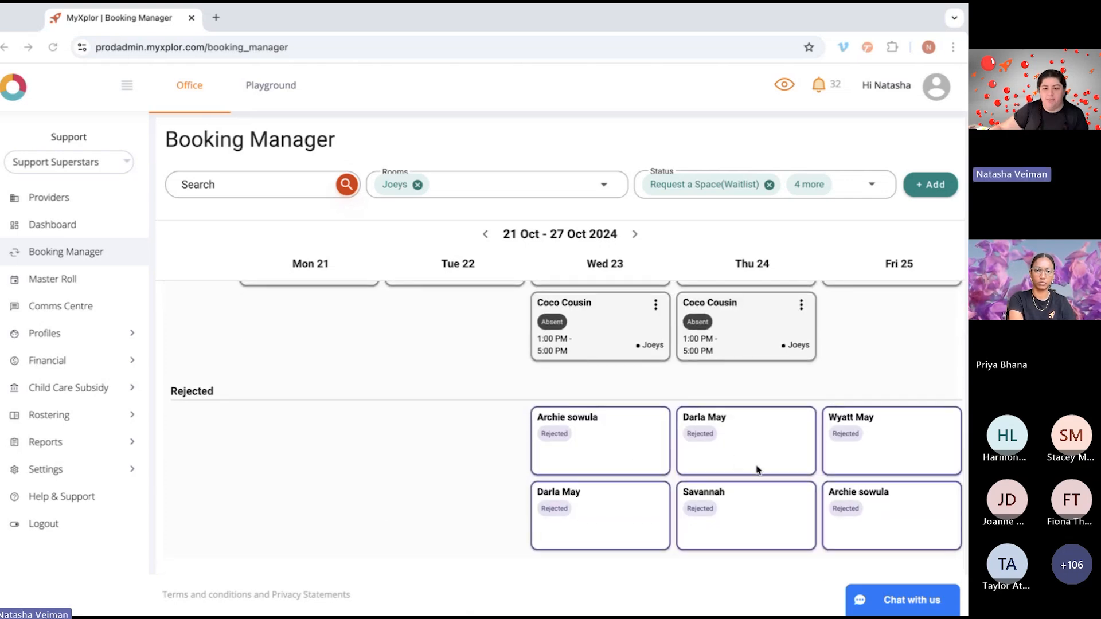
pyautogui.scroll(3, 771, 473)
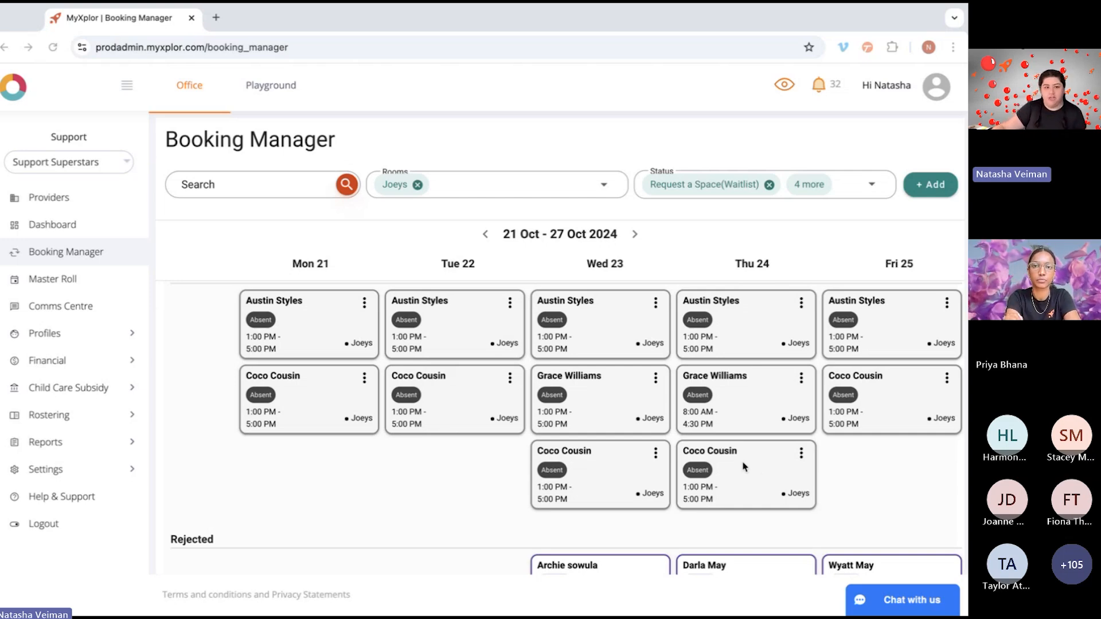
pyautogui.scroll(1, 711, 475)
pyautogui.scroll(8, 715, 475)
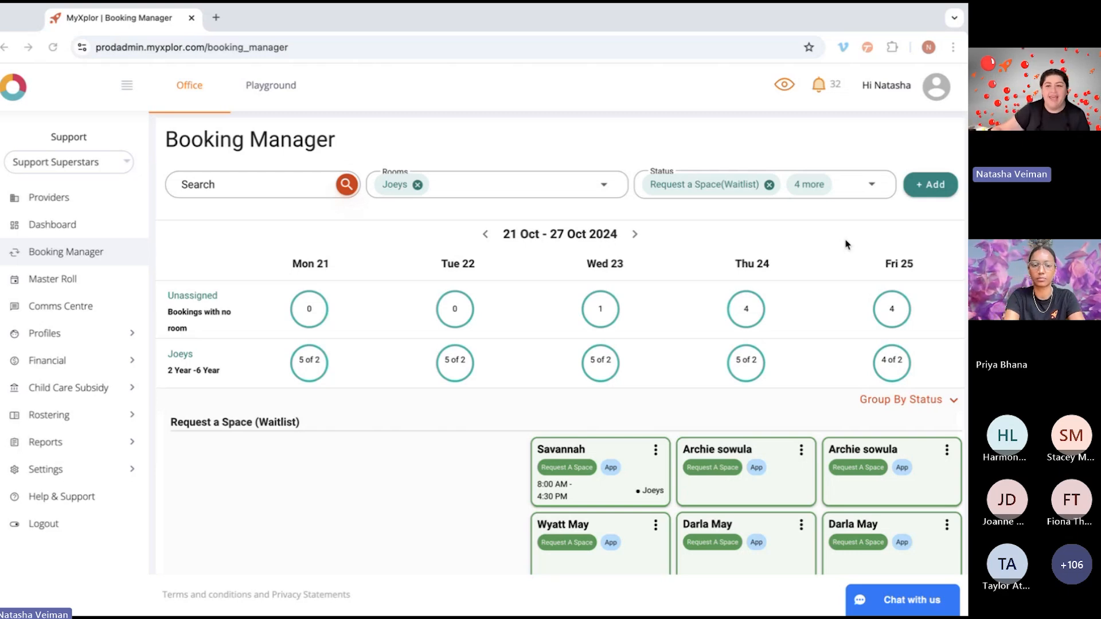
# Step: Start a new booking and add the Joeys room child aged 3 Yrs 4 Mths to it
pyautogui.click(930, 192)
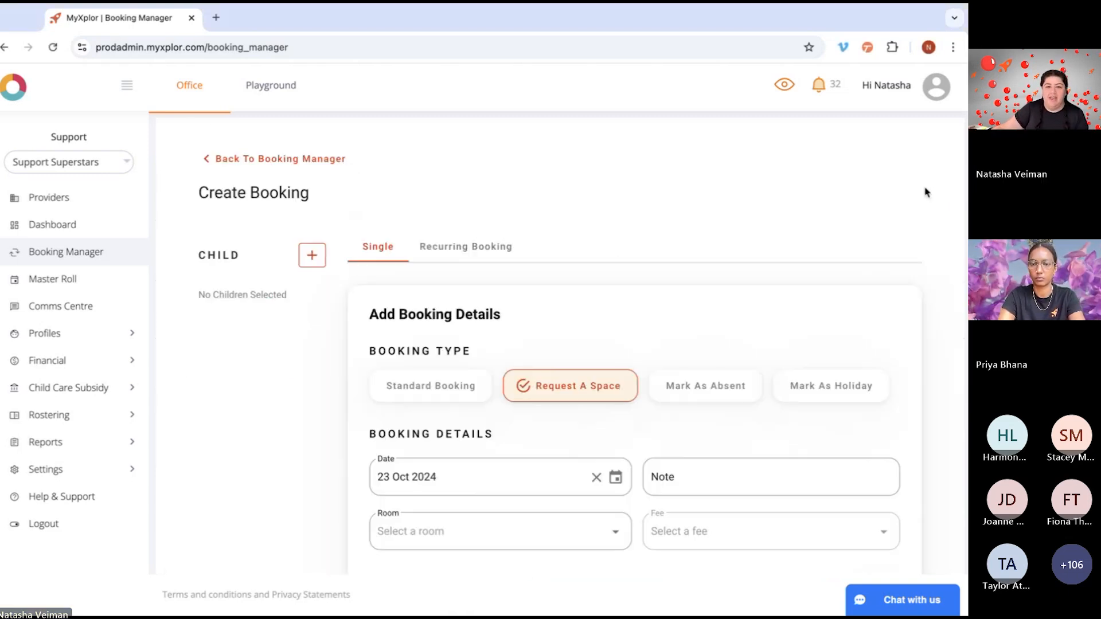
pyautogui.click(230, 161)
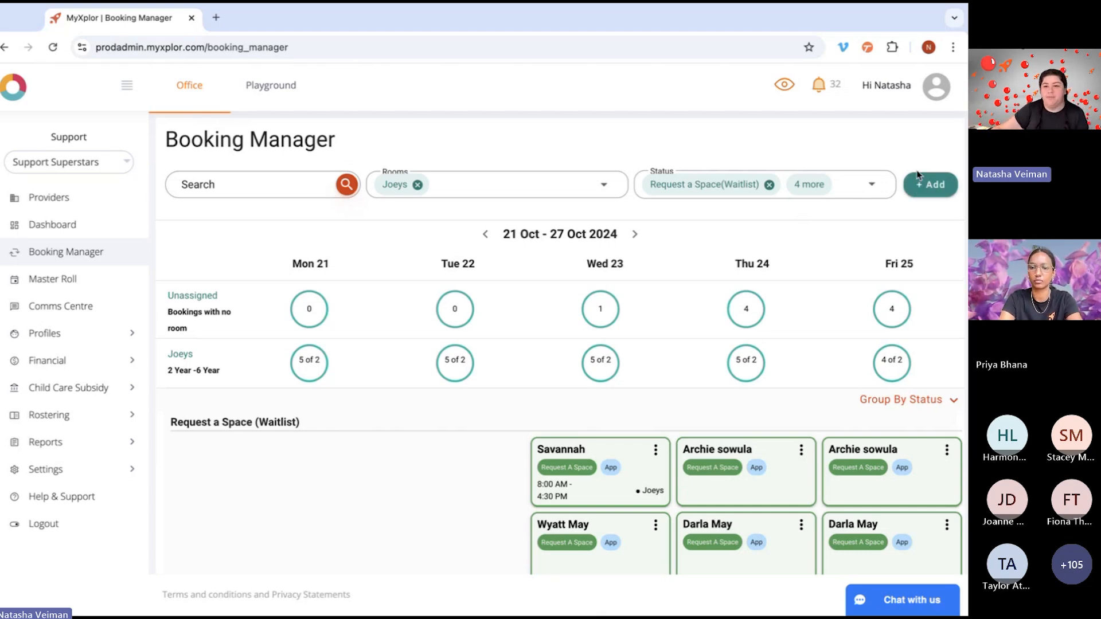
pyautogui.click(935, 192)
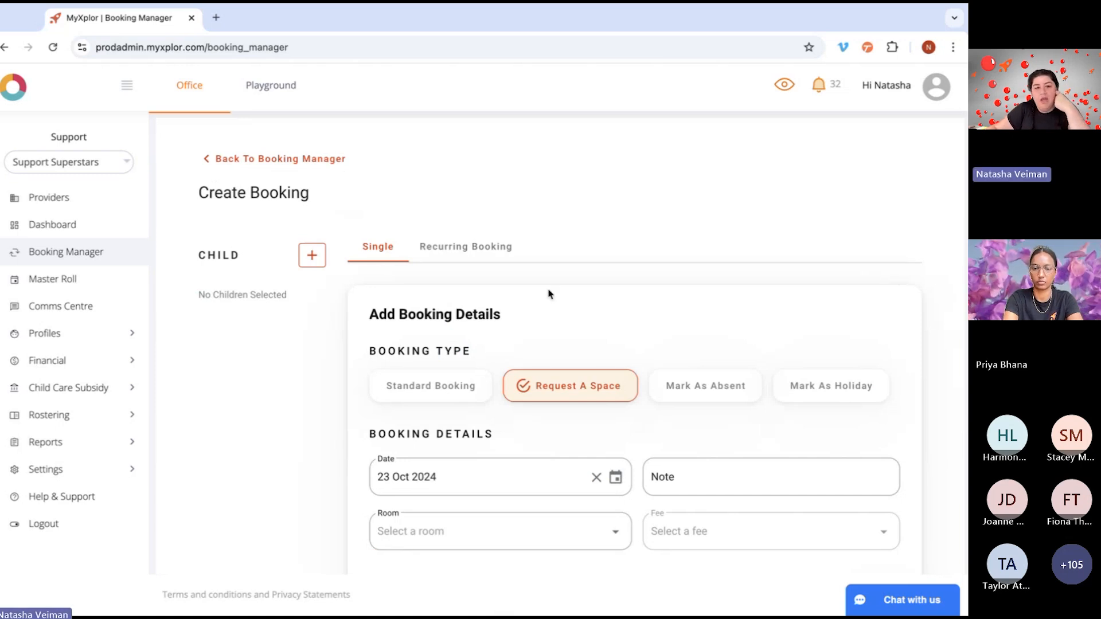
pyautogui.scroll(-1, 507, 330)
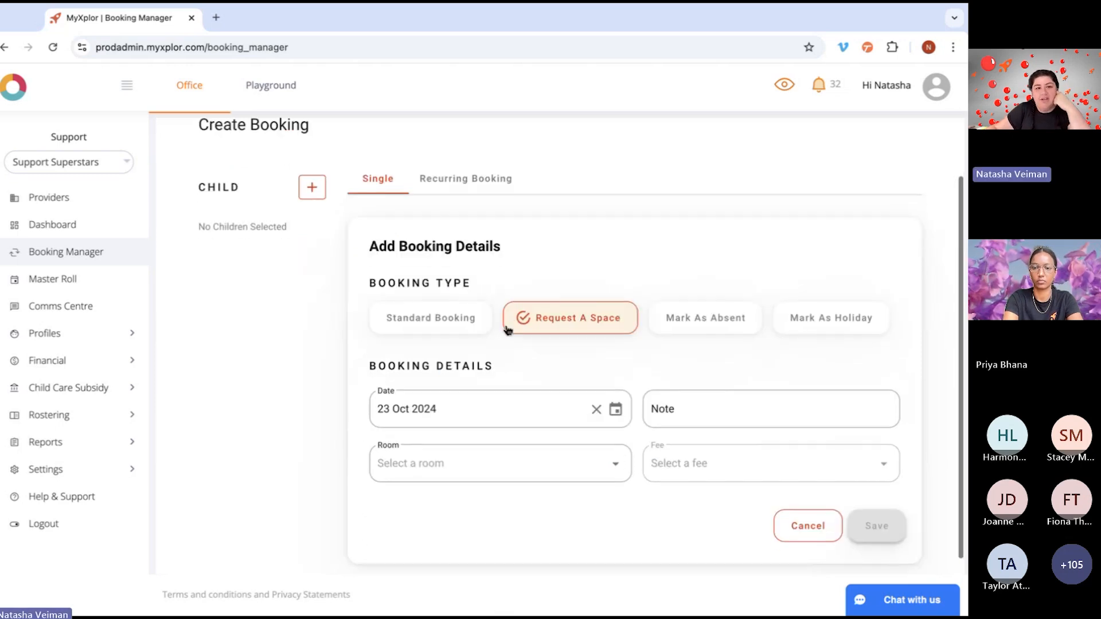
pyautogui.click(312, 188)
pyautogui.scroll(-3, 535, 358)
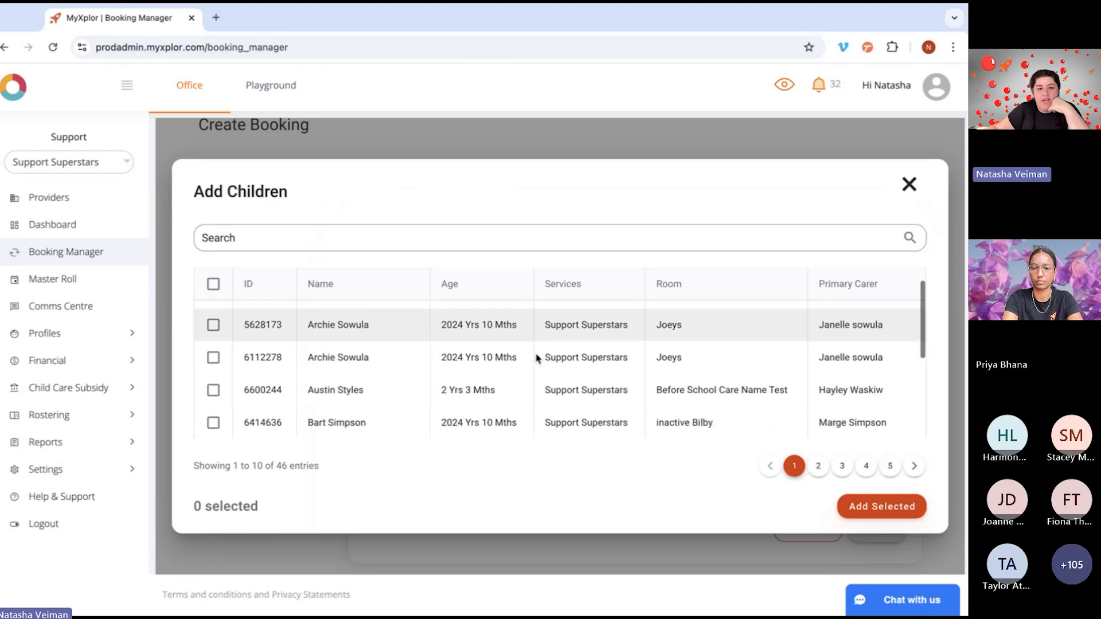
pyautogui.scroll(-1, 504, 366)
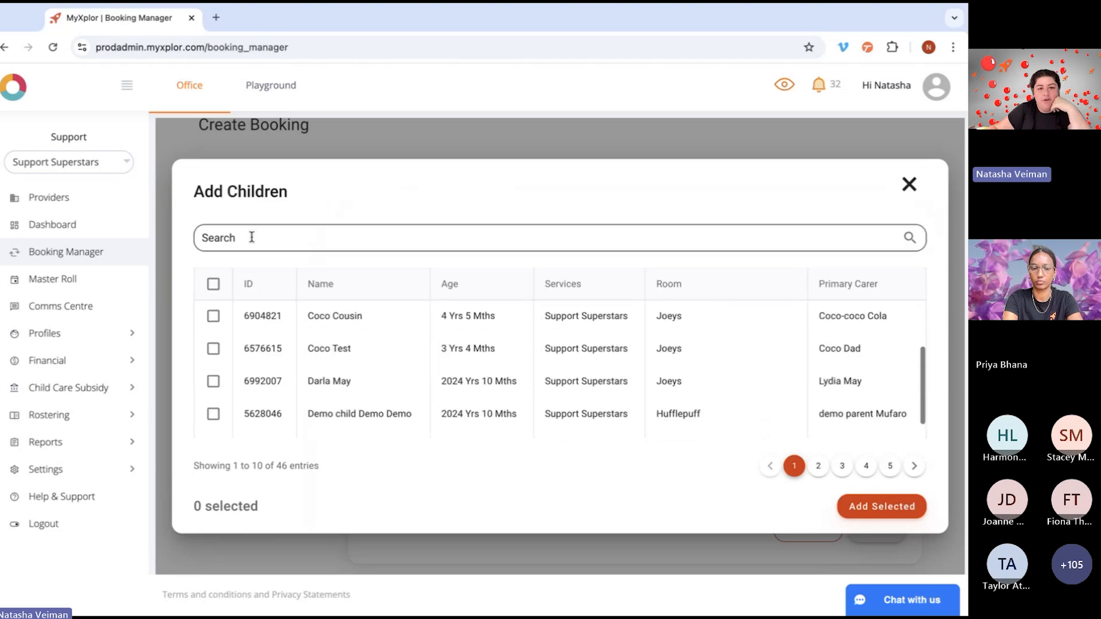
pyautogui.click(254, 236)
pyautogui.click(334, 355)
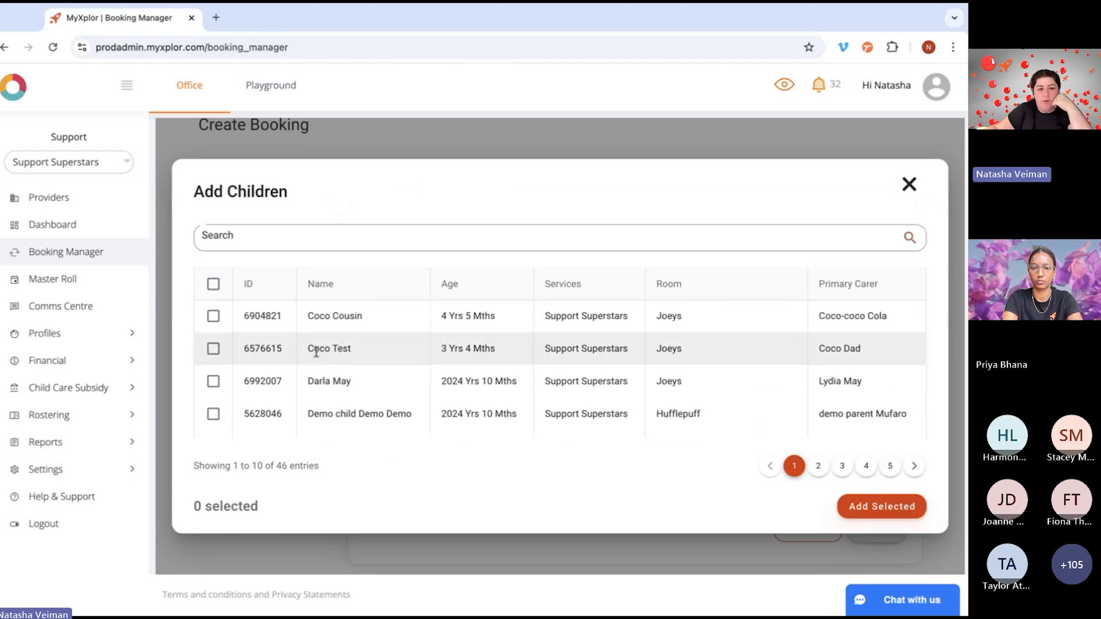
pyautogui.click(213, 349)
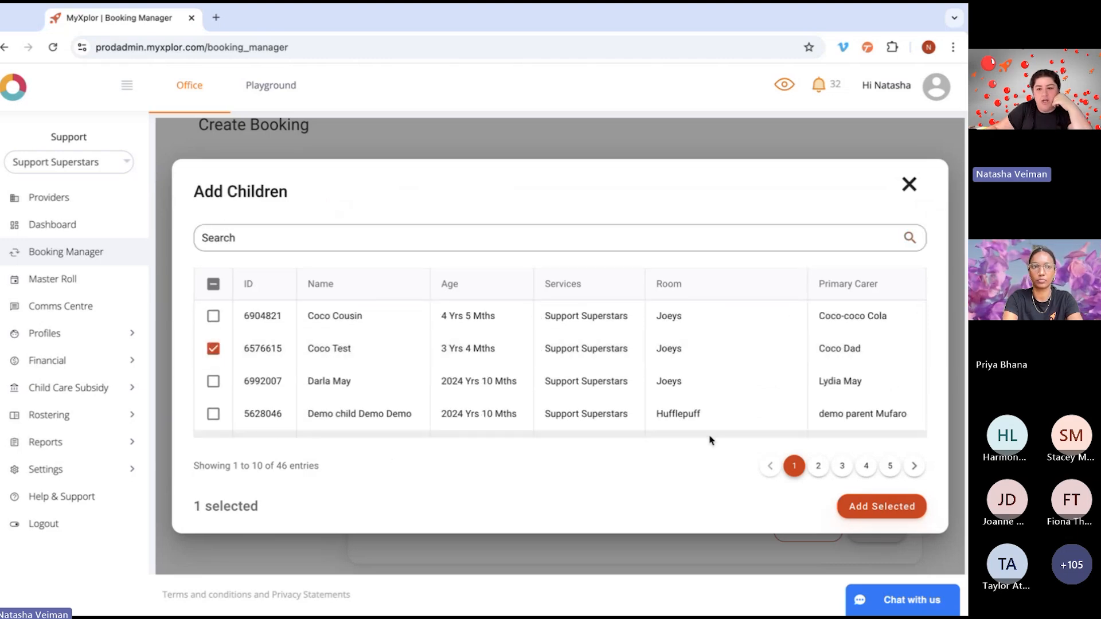
pyautogui.click(887, 506)
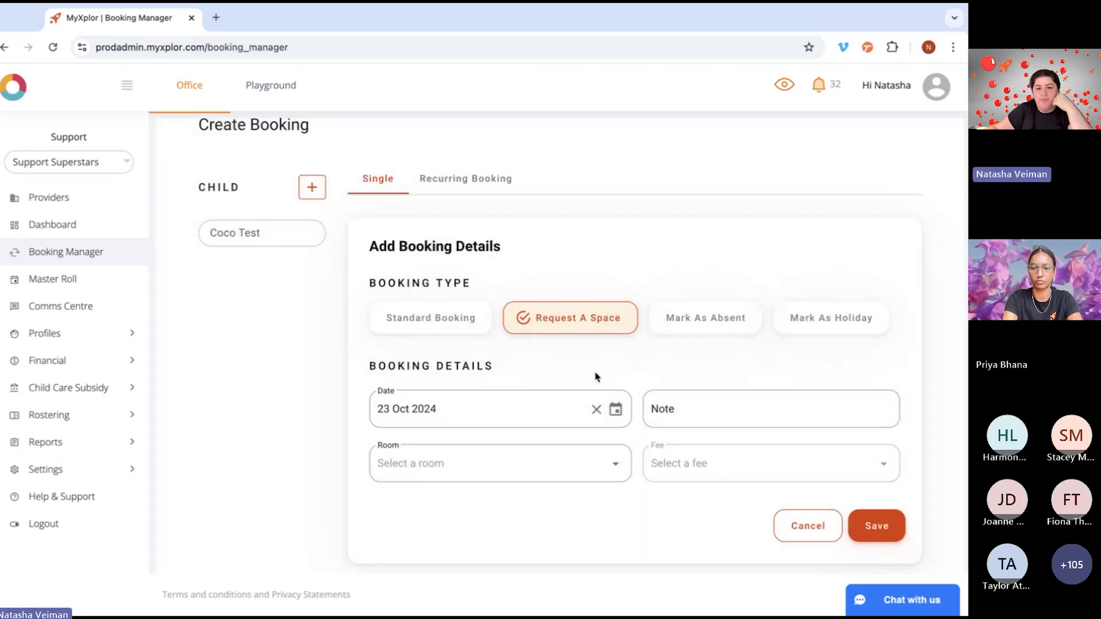
# Step: Save a Request A Space booking for 25 Oct 2024 in the Joeys room with the $140.00 2022 Daily fee (8:00 AM - 4:30 PM)
pyautogui.scroll(-1, 595, 406)
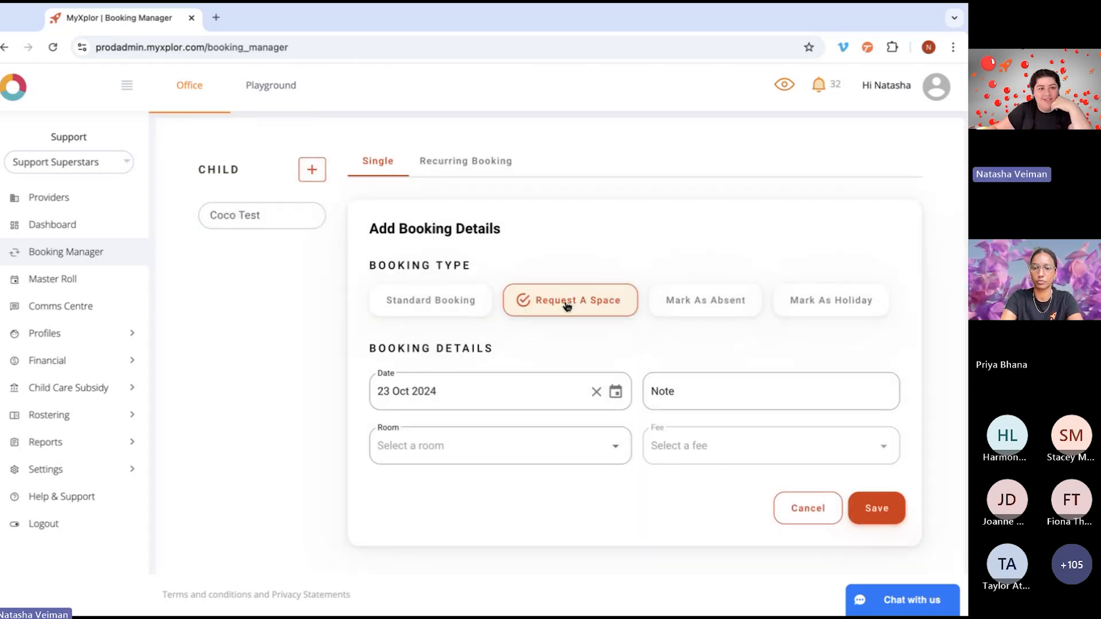
pyautogui.click(497, 401)
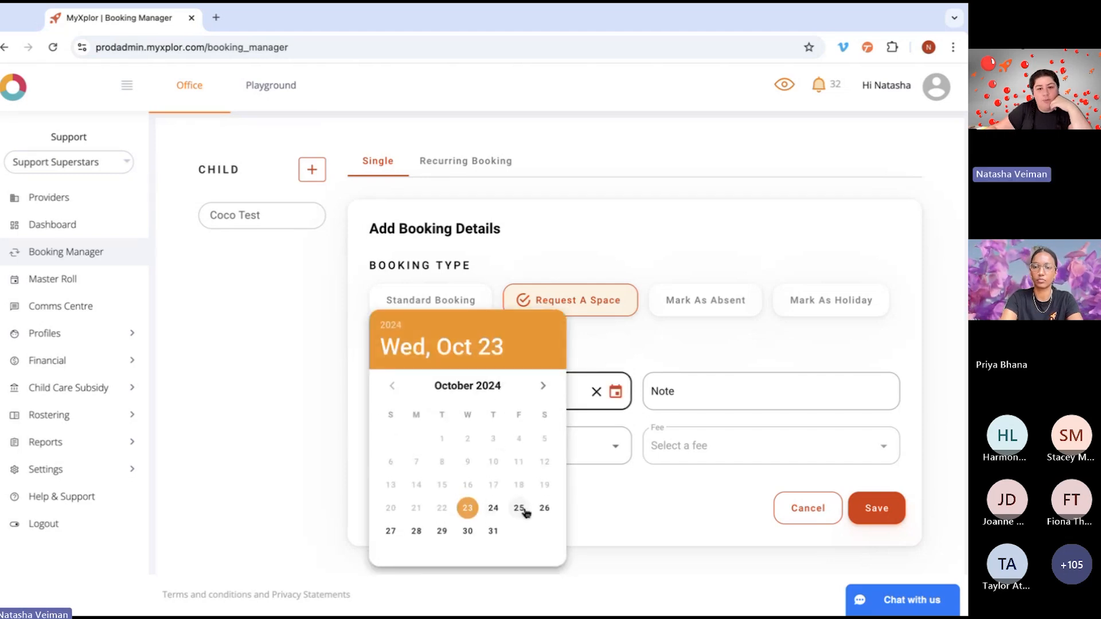
pyautogui.click(524, 510)
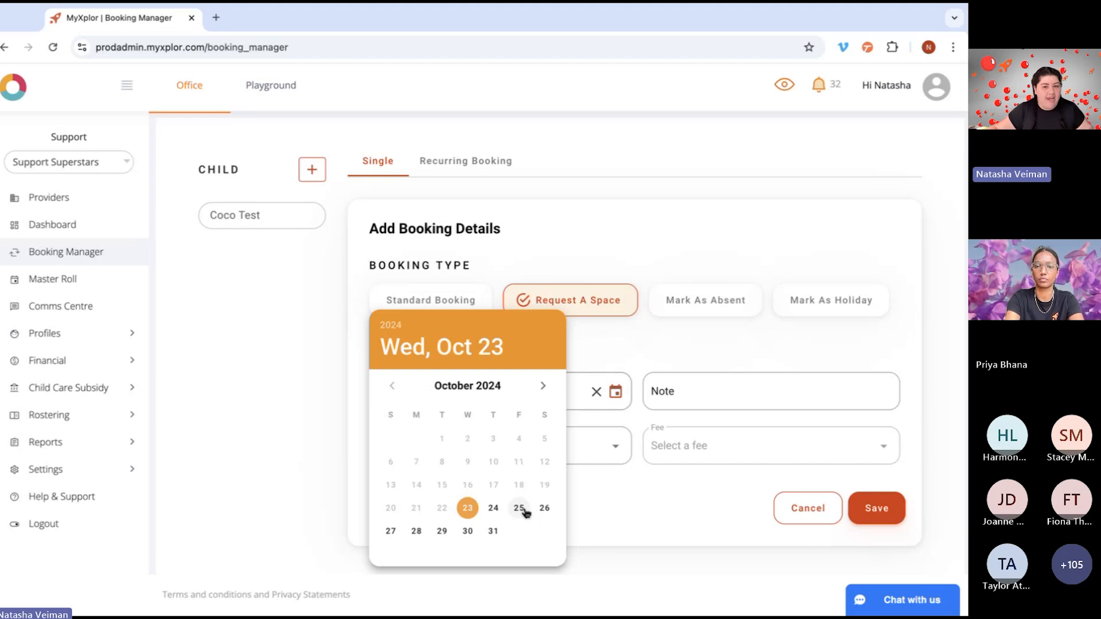
pyautogui.click(484, 451)
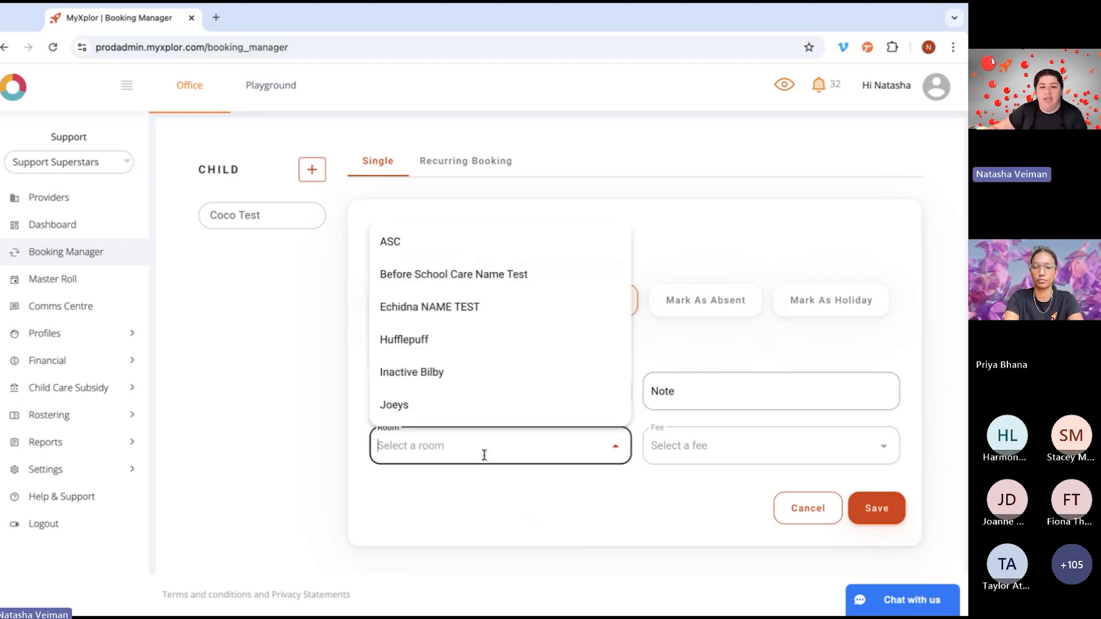
pyautogui.click(453, 408)
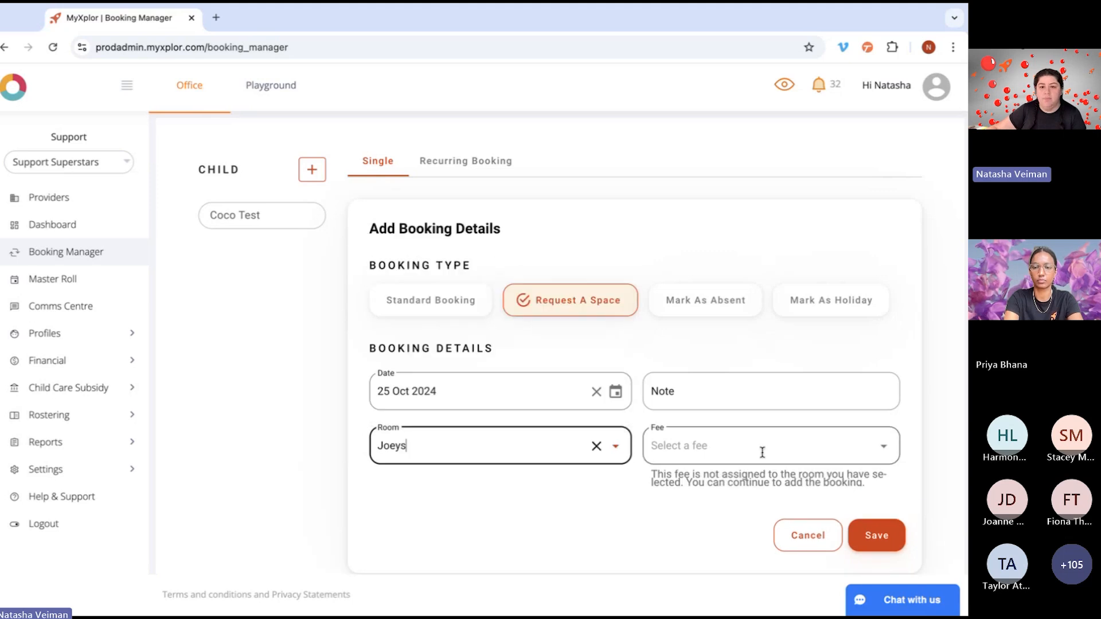
pyautogui.click(762, 450)
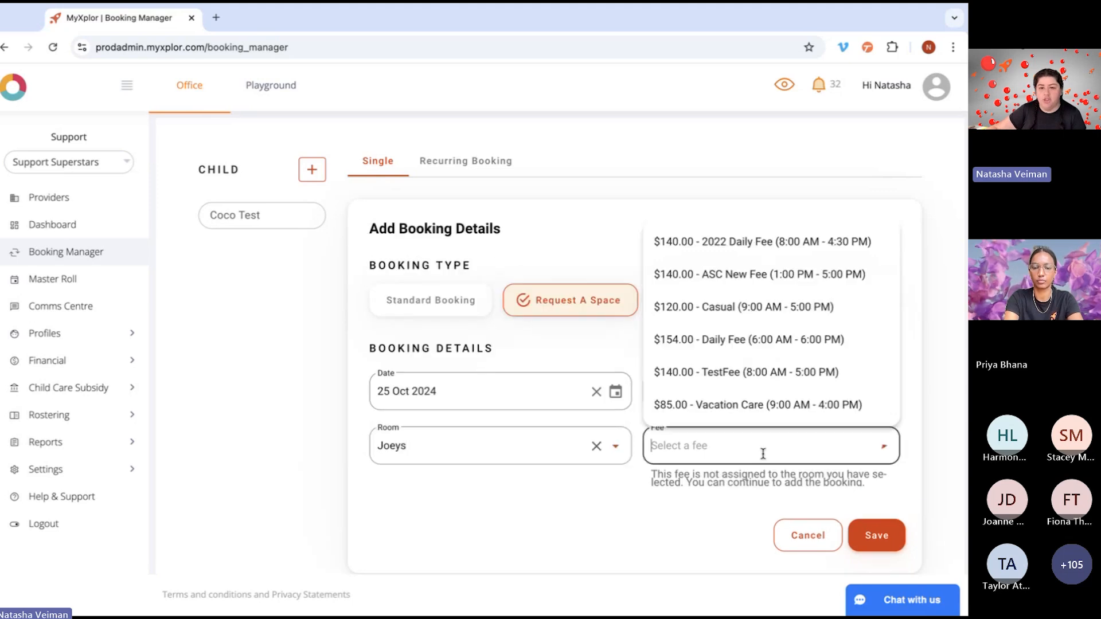
pyautogui.click(755, 248)
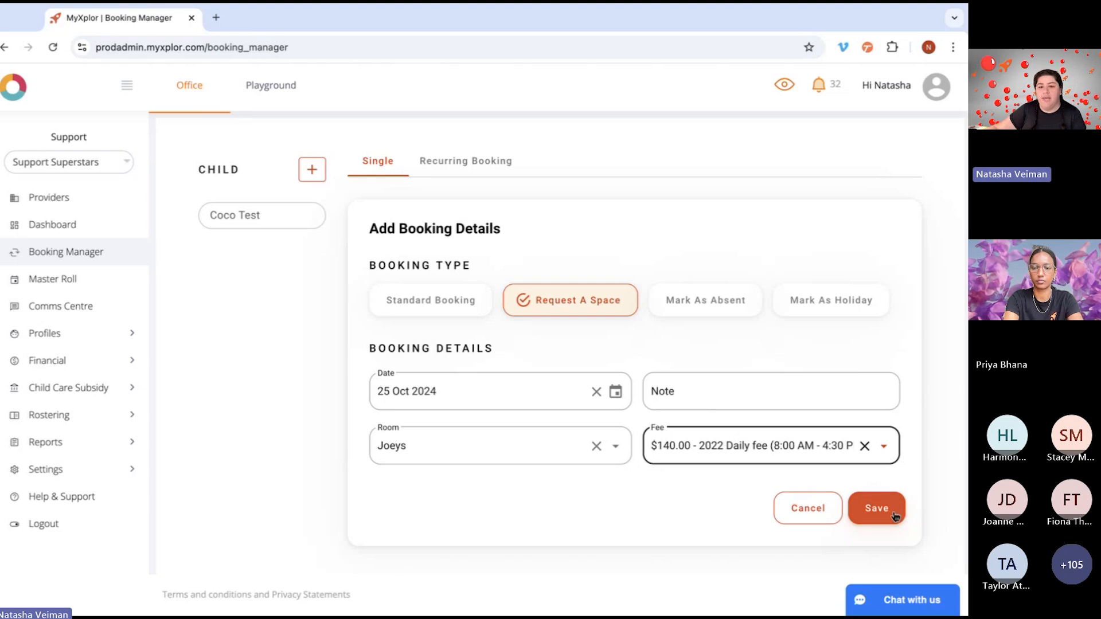
pyautogui.click(895, 514)
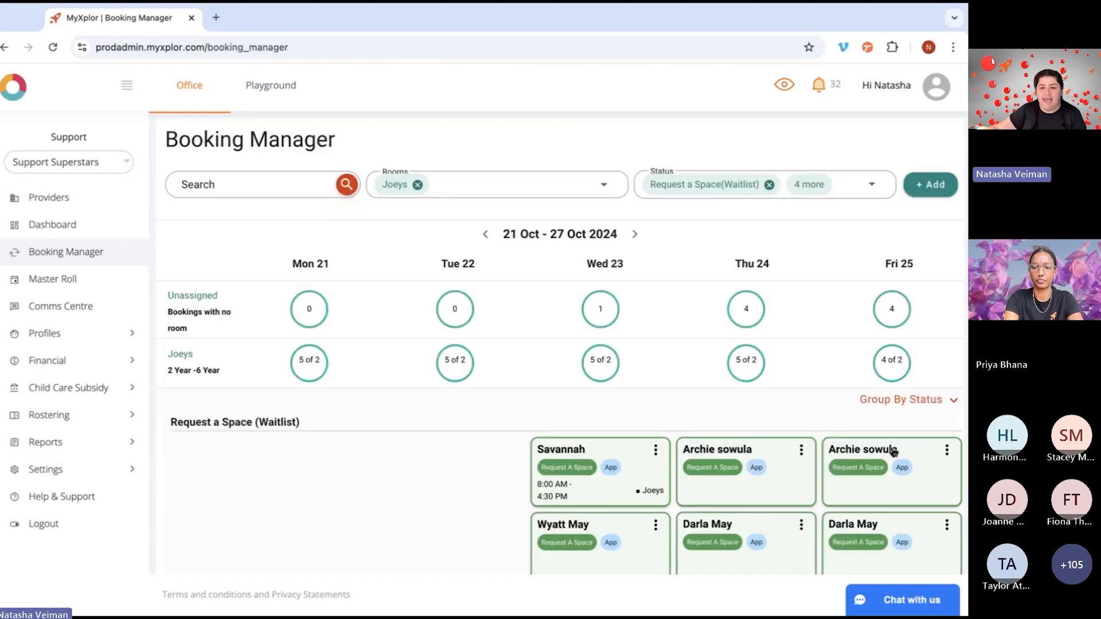
# Step: Preview the newly added Friday 25 October waitlist request for the Joeys room and save it as a booking
pyautogui.scroll(-5, 892, 452)
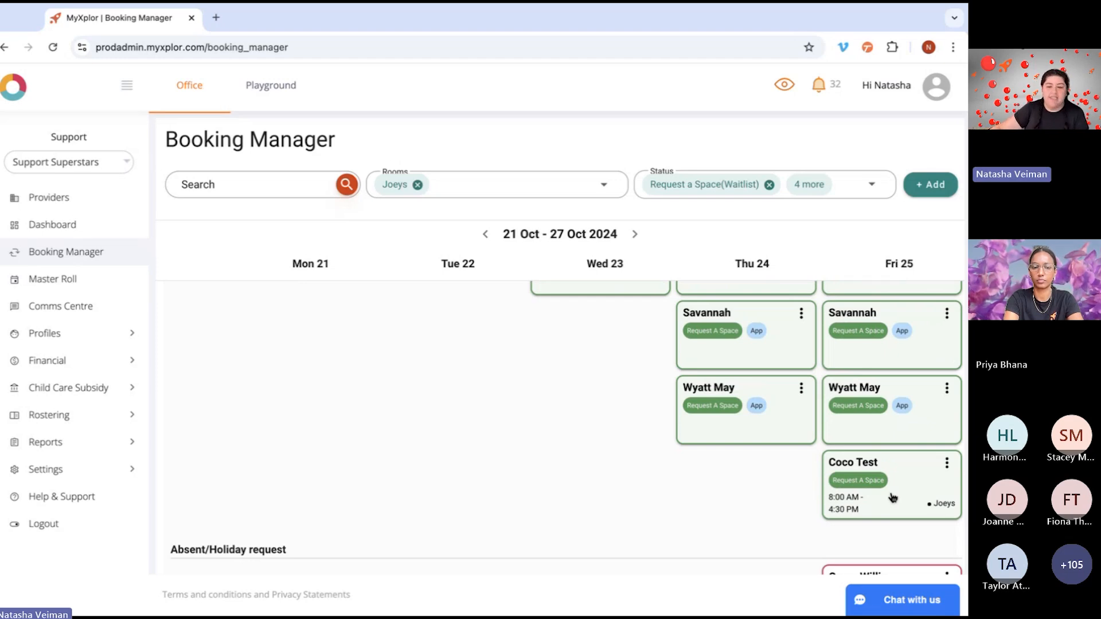
pyautogui.scroll(3, 893, 497)
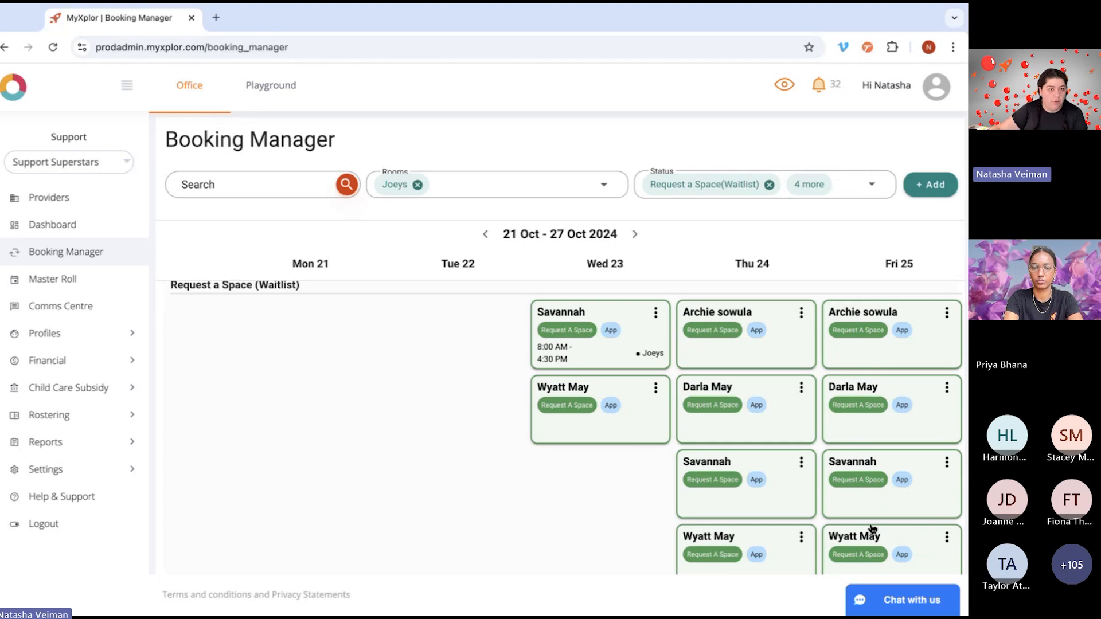
pyautogui.scroll(-3, 872, 528)
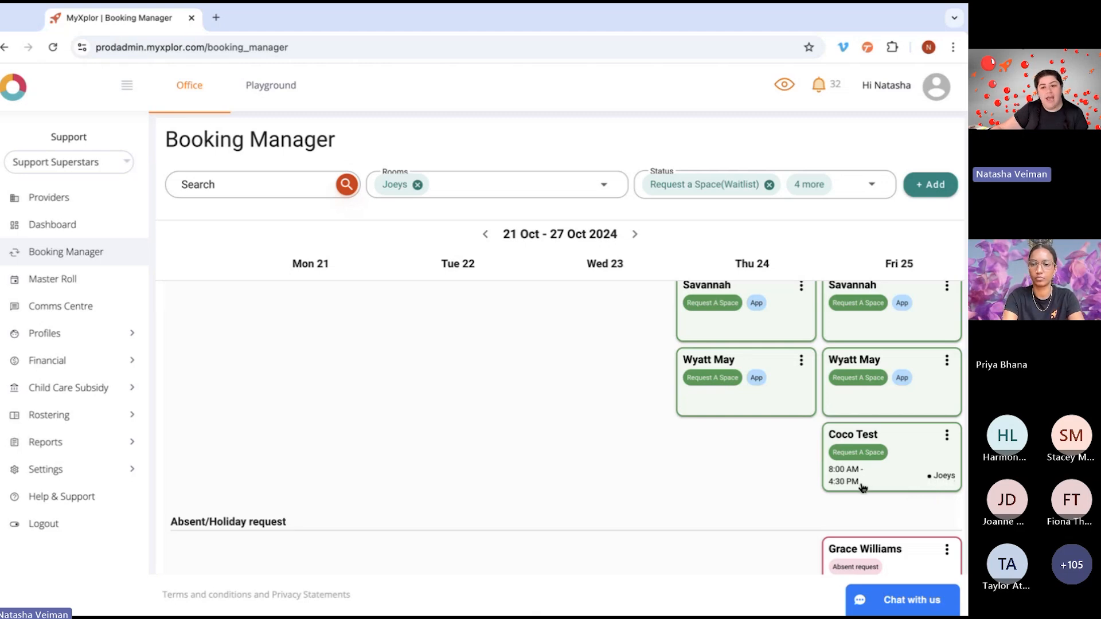
pyautogui.click(948, 436)
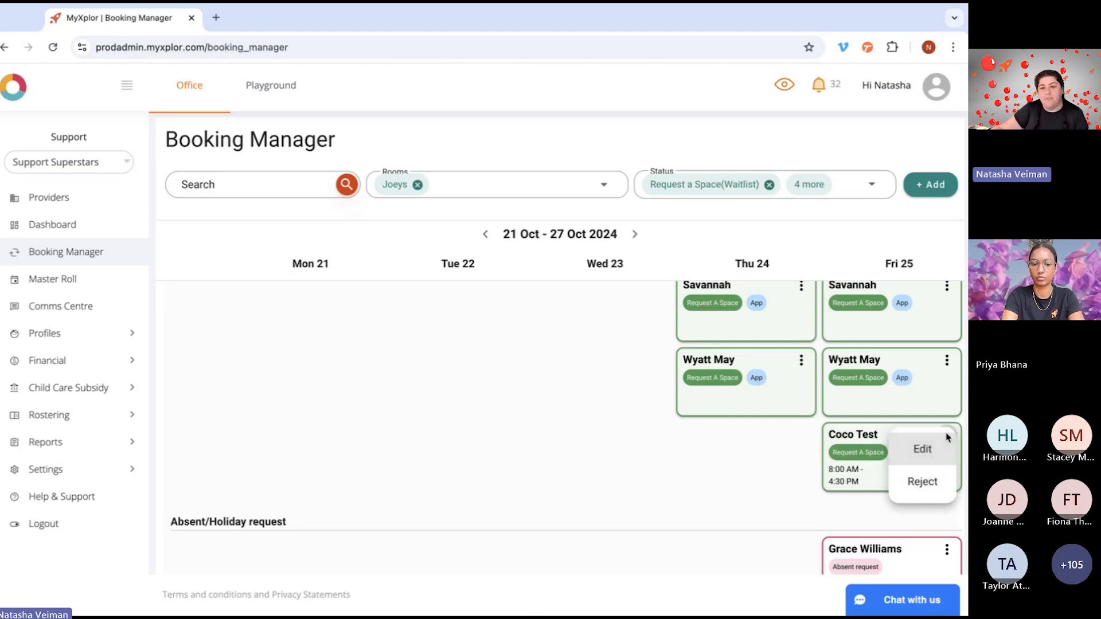
pyautogui.click(862, 478)
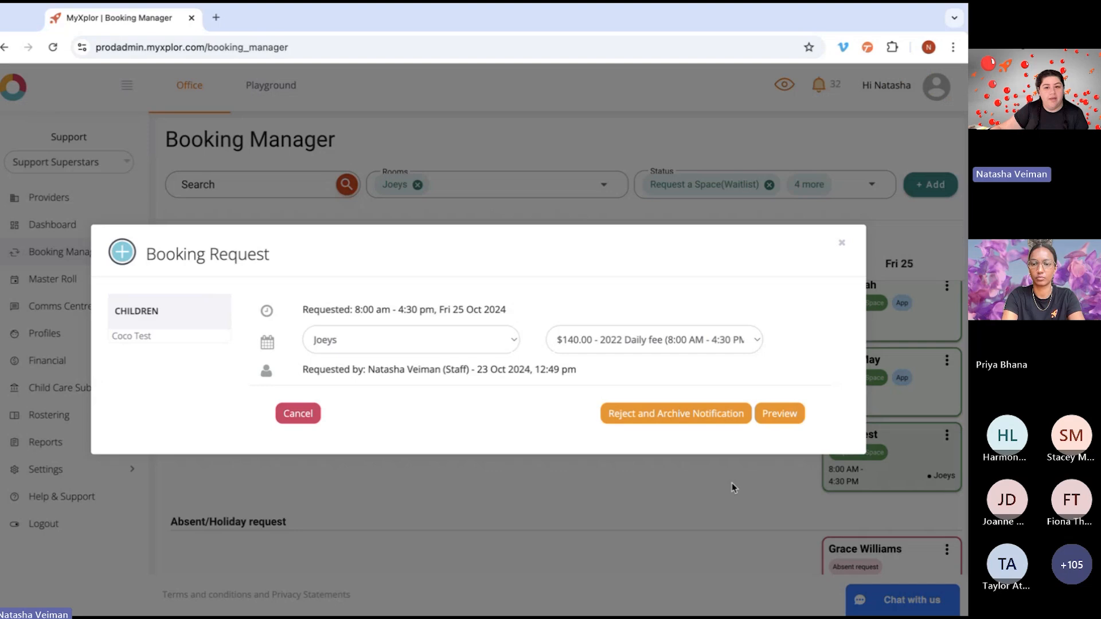
pyautogui.click(775, 414)
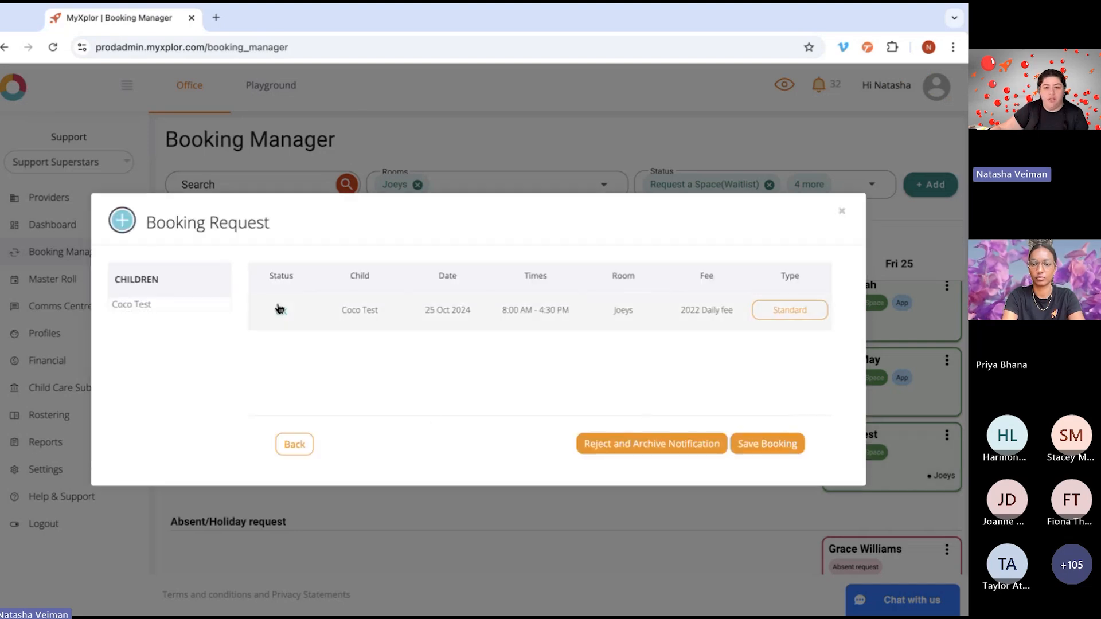
pyautogui.click(758, 445)
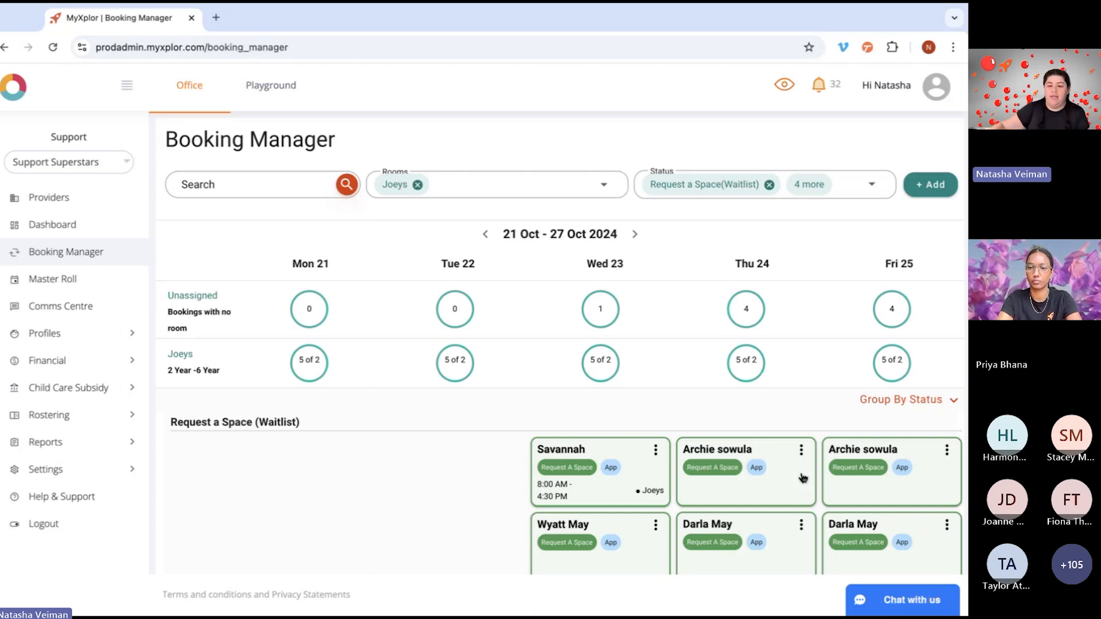
# Step: View the booking request details of the first Thursday 24 October waitlist entry and close them
pyautogui.scroll(-3, 881, 533)
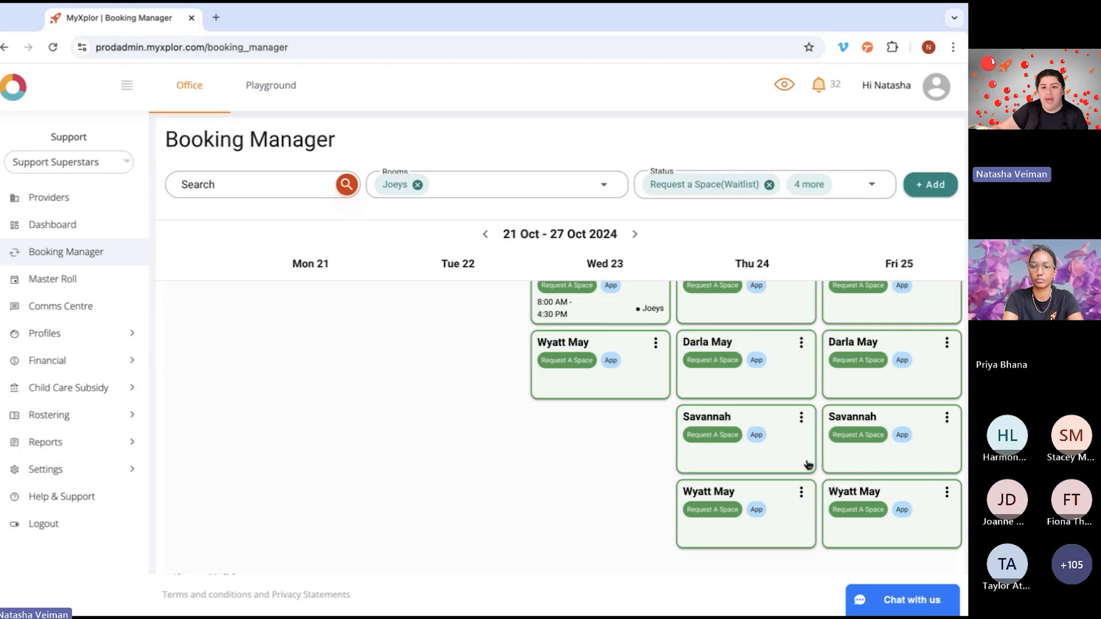
pyautogui.scroll(3, 805, 462)
pyautogui.click(778, 365)
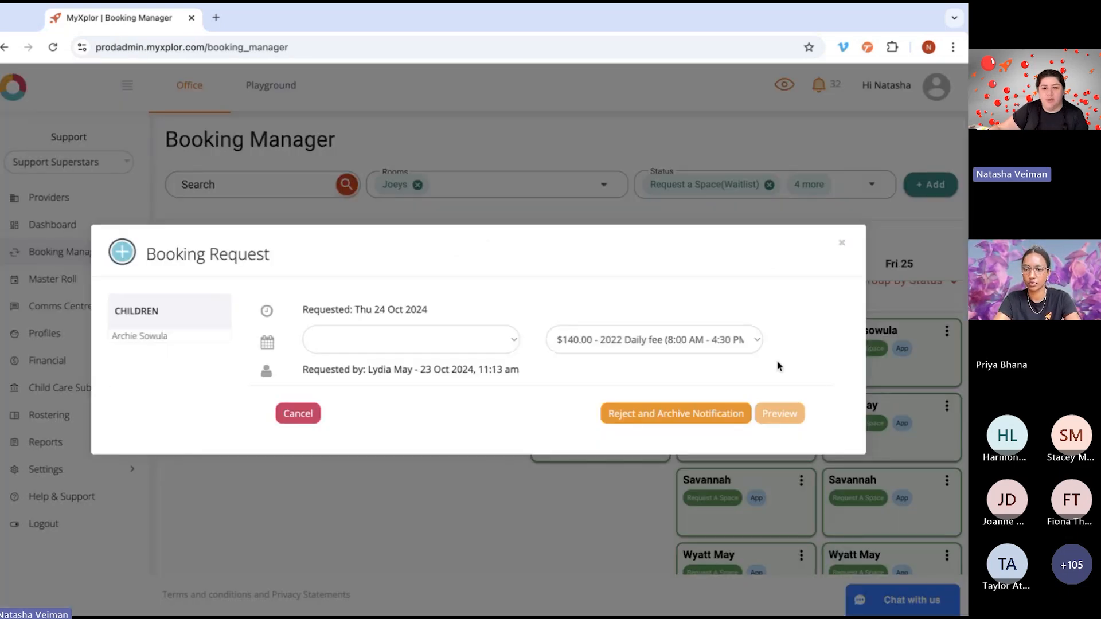
pyautogui.click(843, 244)
# Step: Edit the first Thursday 24 October waitlist request to use the Joeys room and the $140.00 2022 Daily fee (8:00 AM - 4:30 PM), and save
pyautogui.click(801, 332)
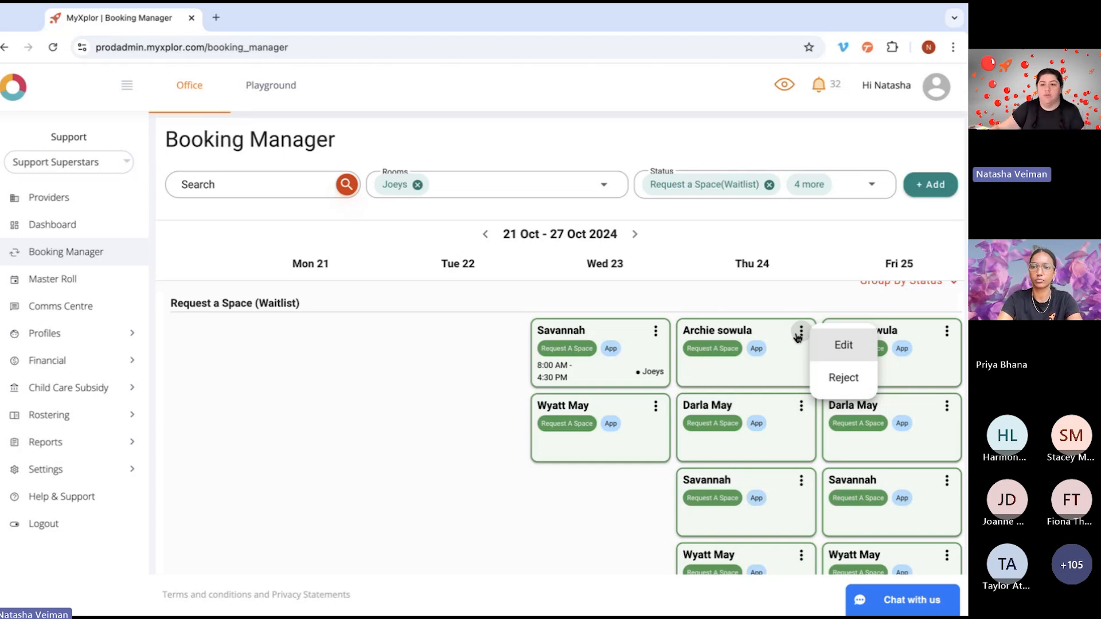
pyautogui.click(848, 348)
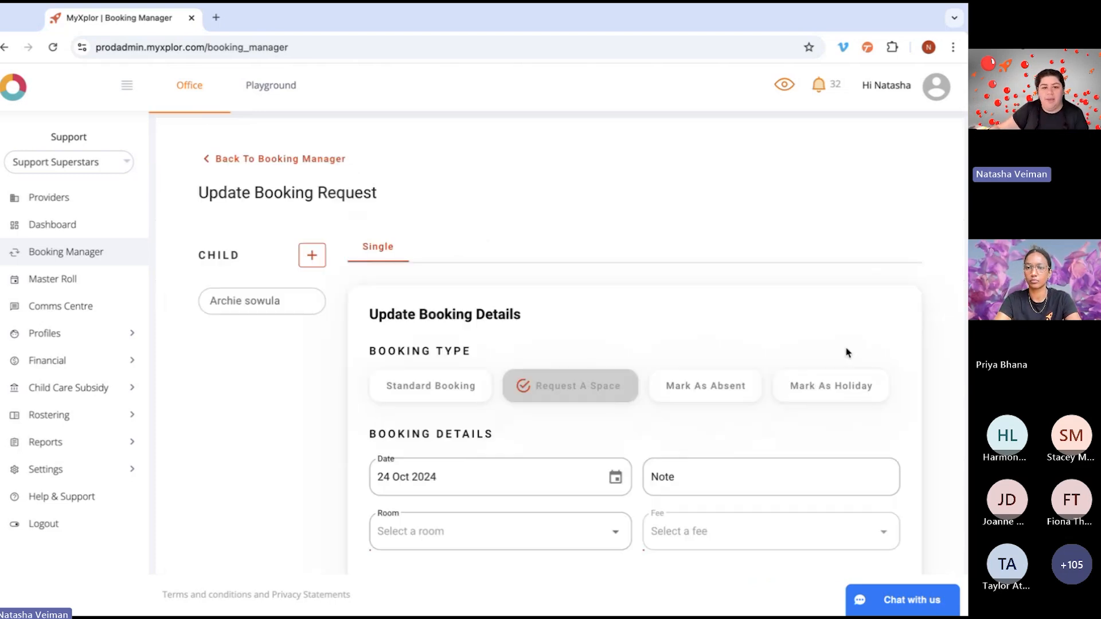
pyautogui.scroll(-2, 693, 403)
pyautogui.click(556, 448)
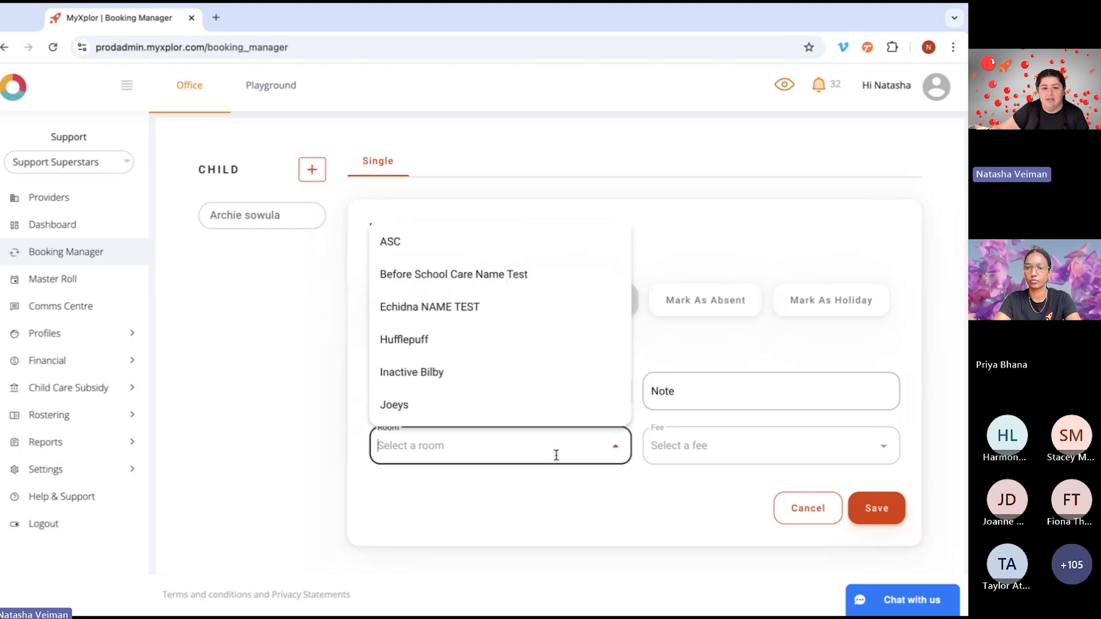
pyautogui.scroll(-1, 423, 367)
pyautogui.click(407, 328)
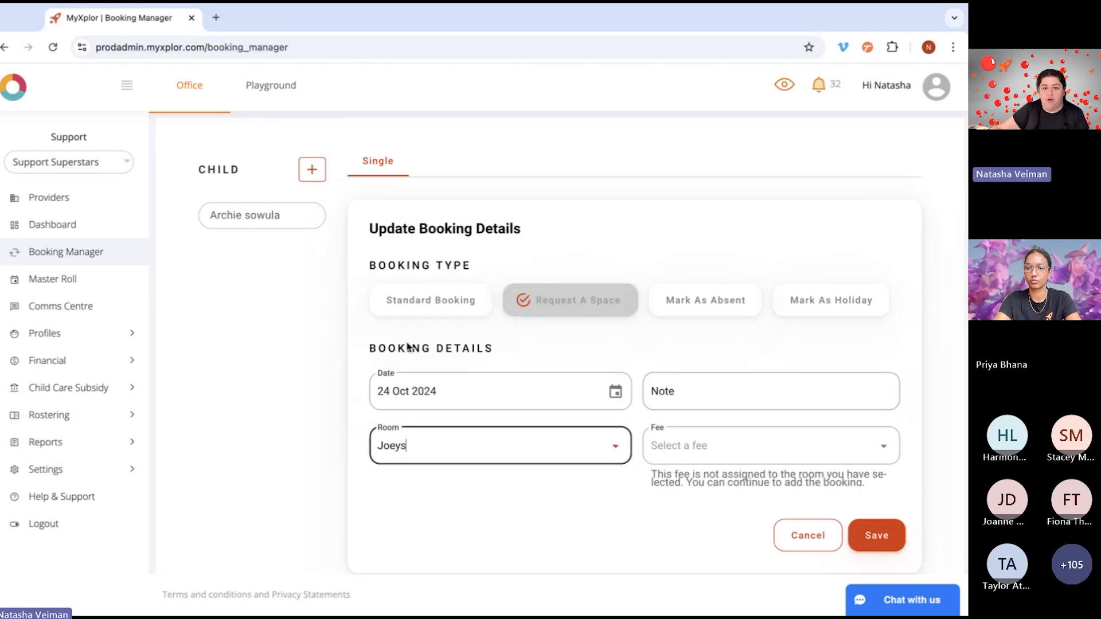
pyautogui.click(674, 455)
pyautogui.click(677, 239)
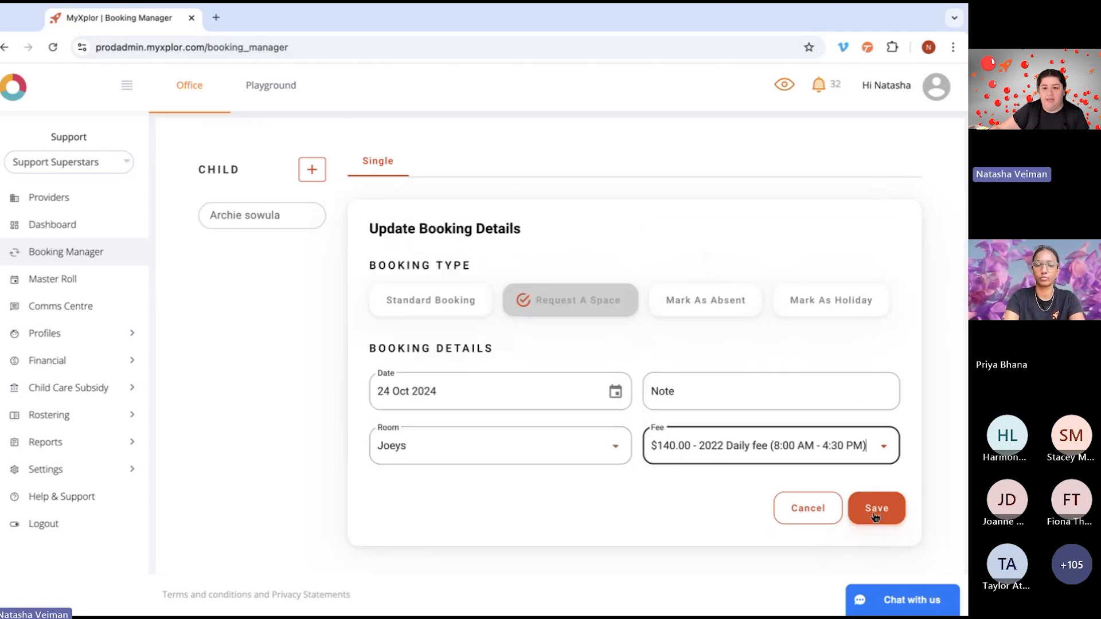
pyautogui.click(885, 514)
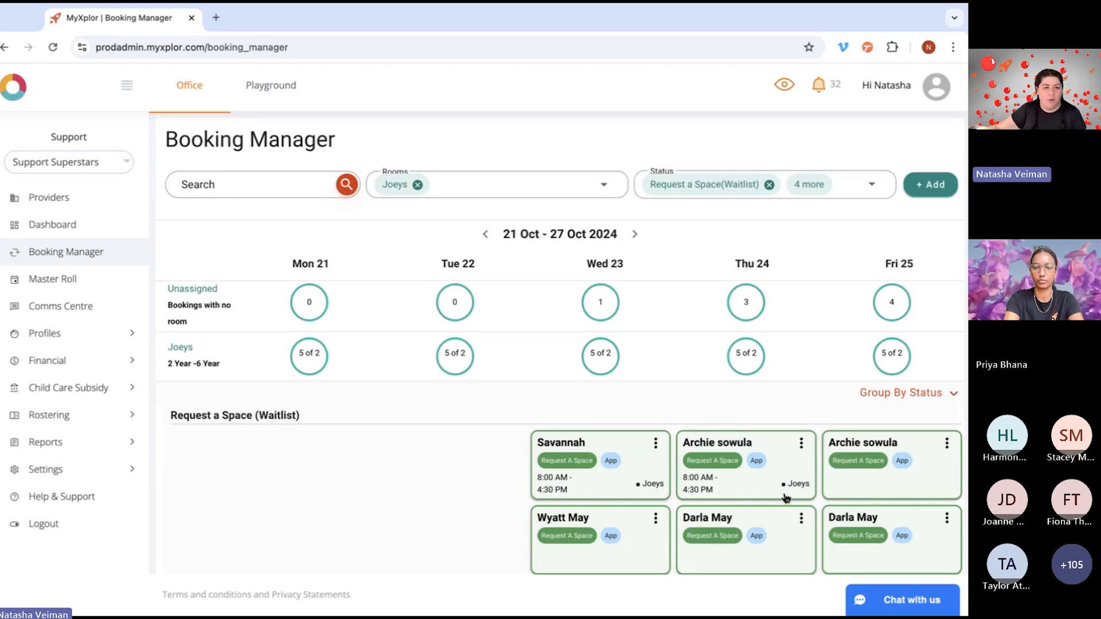
pyautogui.scroll(-4, 787, 496)
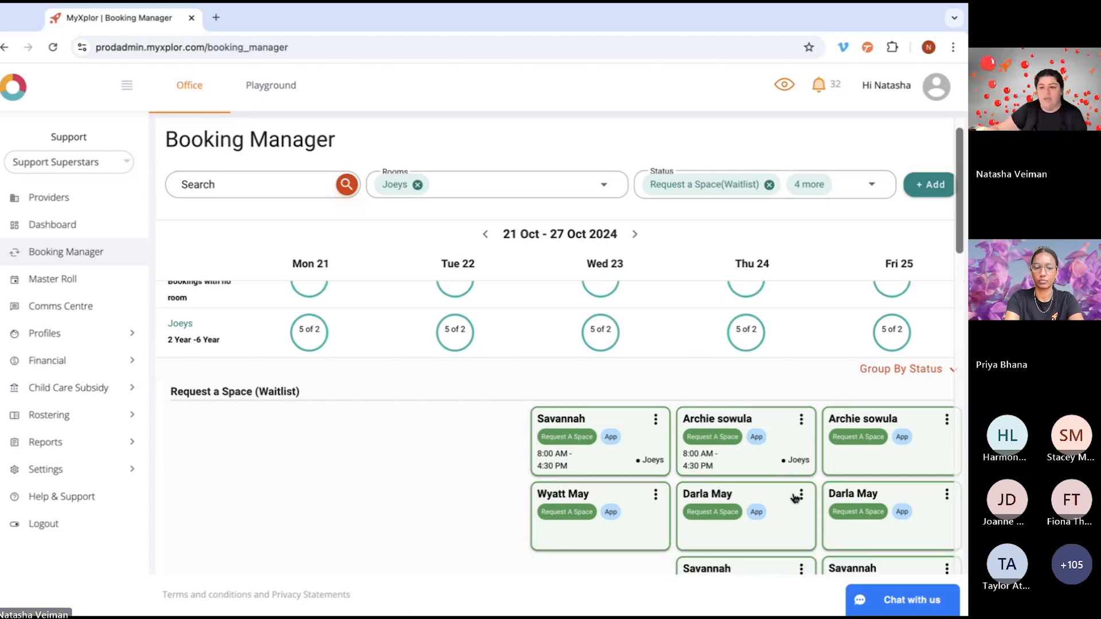
pyautogui.scroll(5, 793, 499)
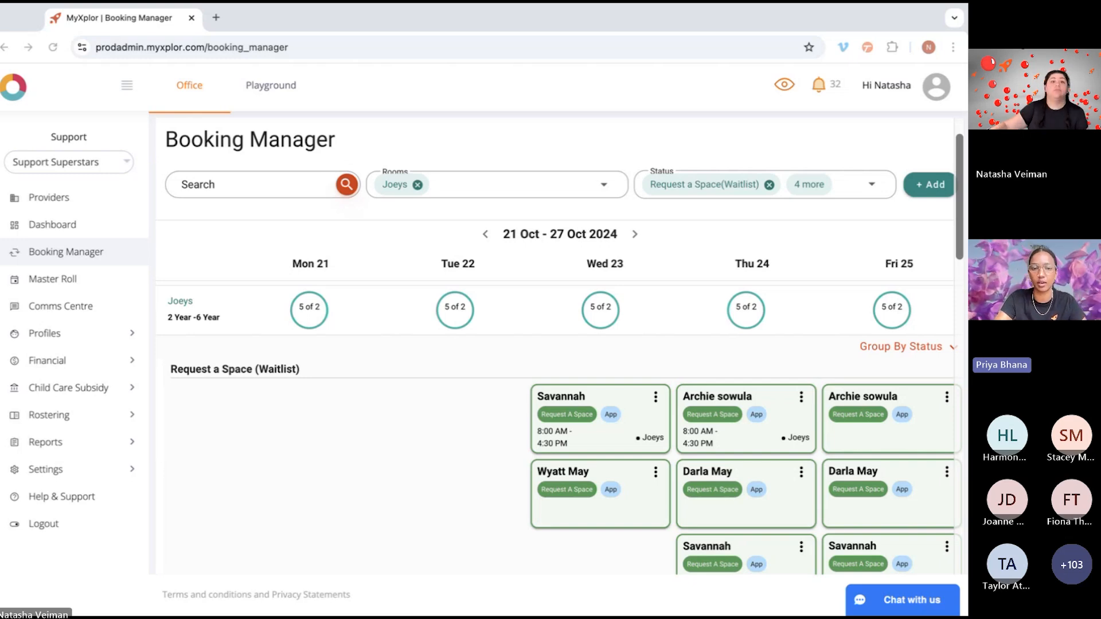
pyautogui.scroll(-2, 559, 327)
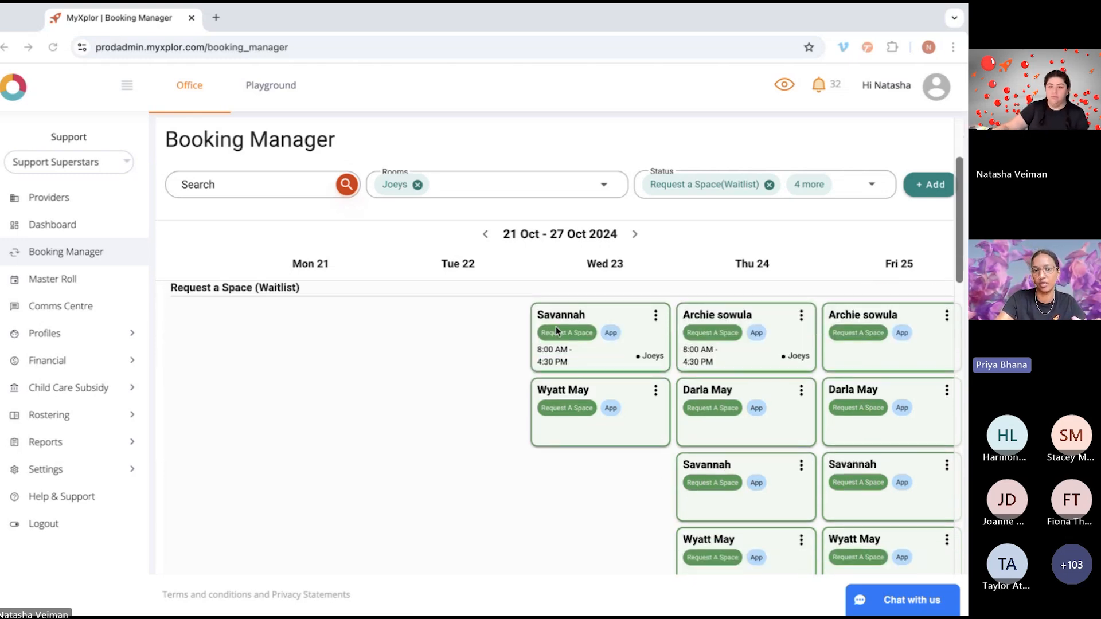